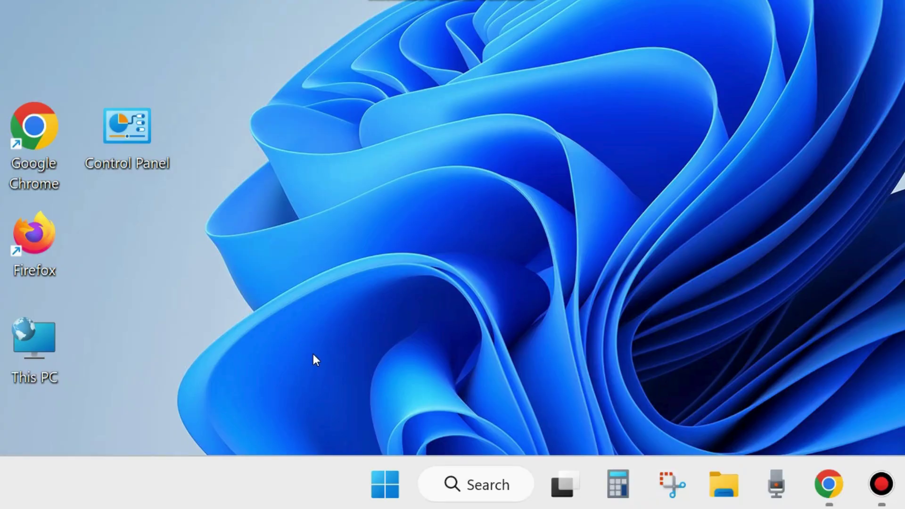
# Open the list of installed programs in Control Panel's Programs and Features and bring its window into full view
pyautogui.click(136, 145)
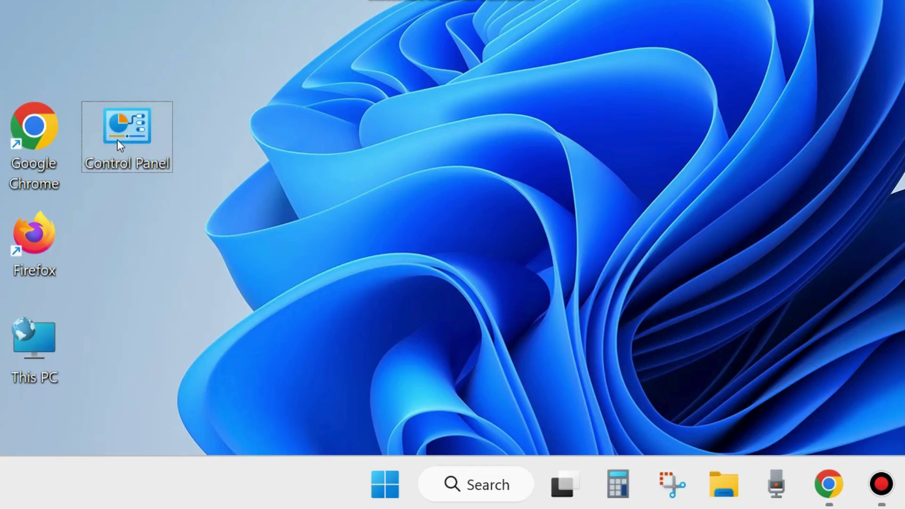
pyautogui.doubleClick(117, 134)
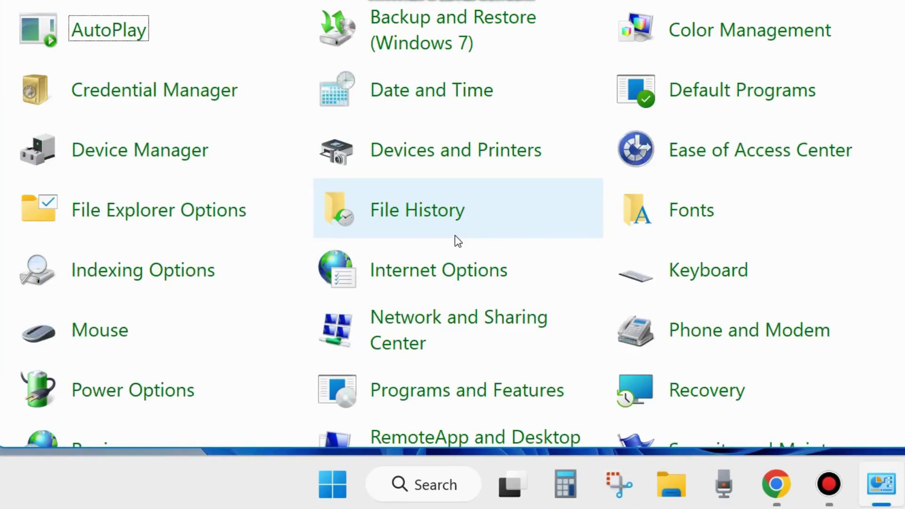
pyautogui.scroll(-1, 454, 338)
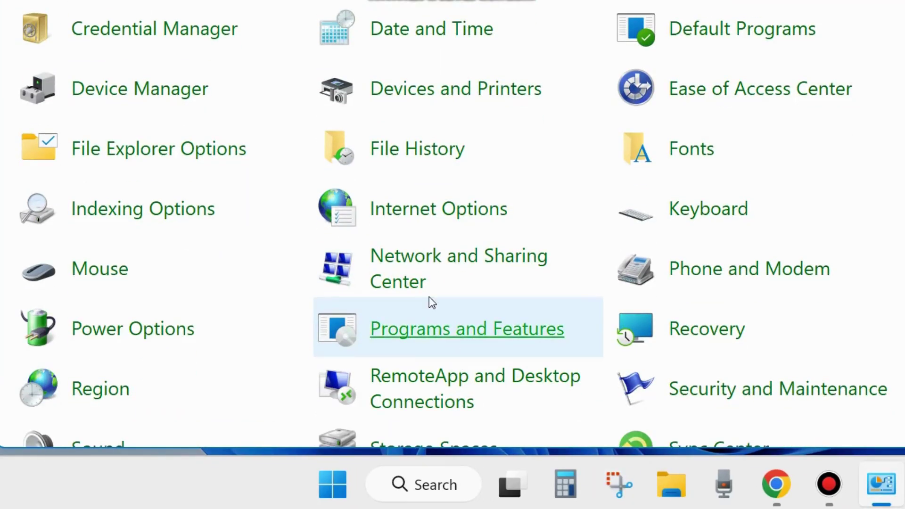
pyautogui.click(465, 336)
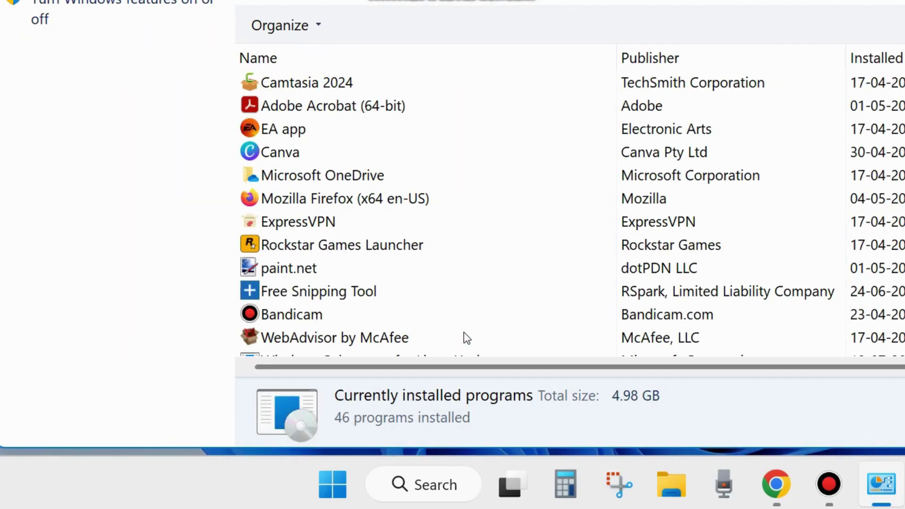
pyautogui.moveTo(452, 1); pyautogui.dragTo(438, 106)
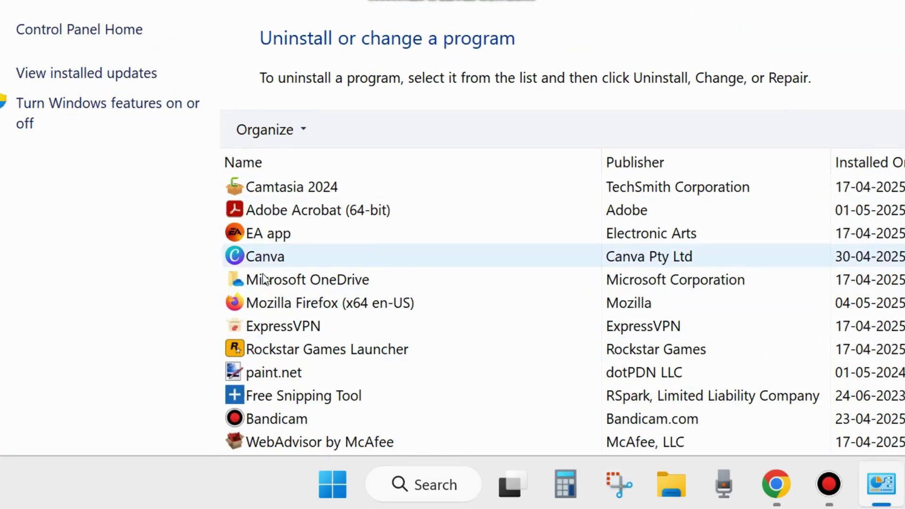
# Locate and select Microsoft Office Home and Student 2021 - en-us among the installed programs, and close the window without uninstalling it
pyautogui.scroll(-5, 277, 350)
pyautogui.scroll(-5, 276, 351)
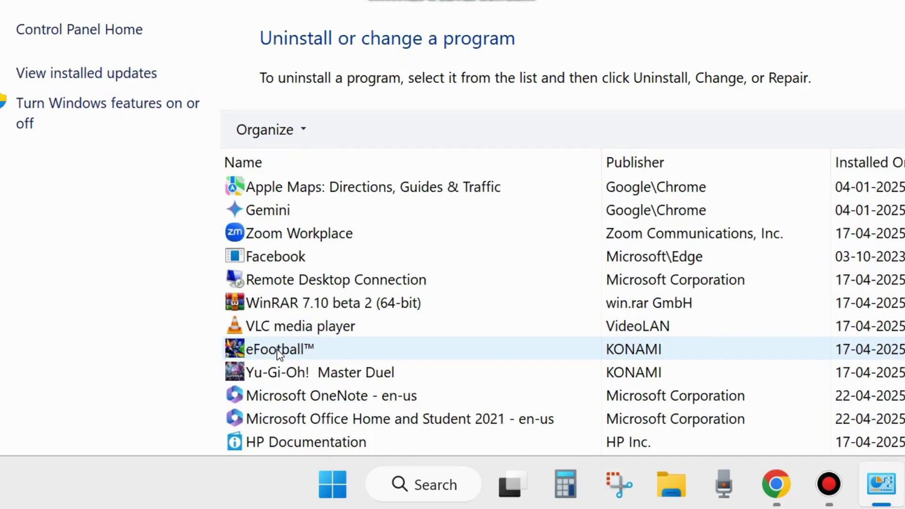
pyautogui.moveTo(450, 1); pyautogui.dragTo(453, 0)
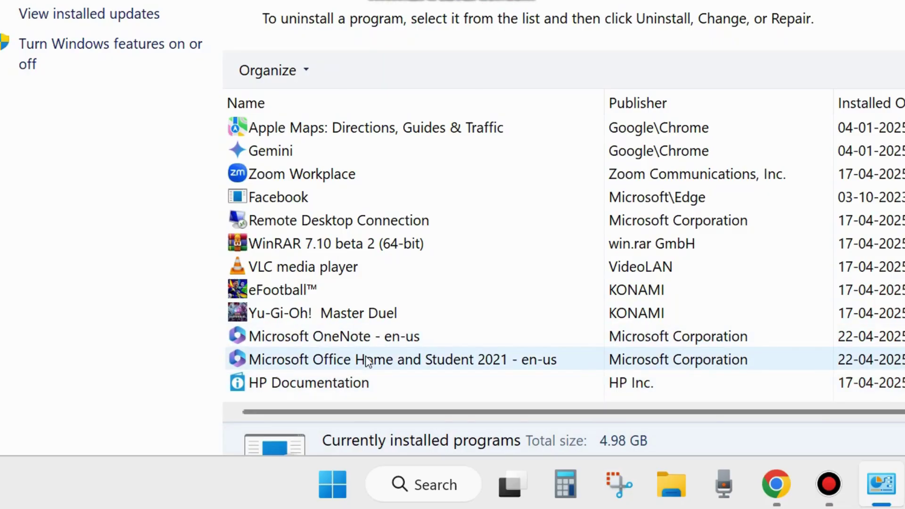
pyautogui.click(333, 363)
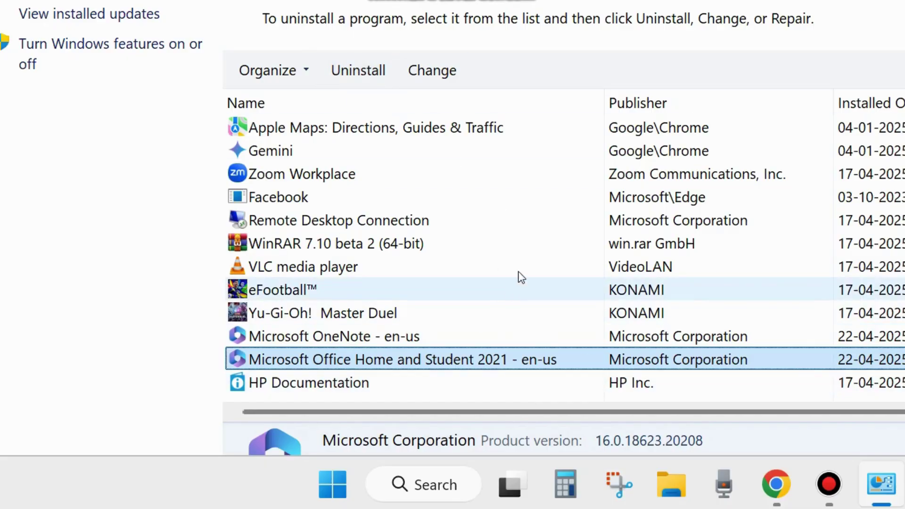
pyautogui.hotkey('alt', 'F4')
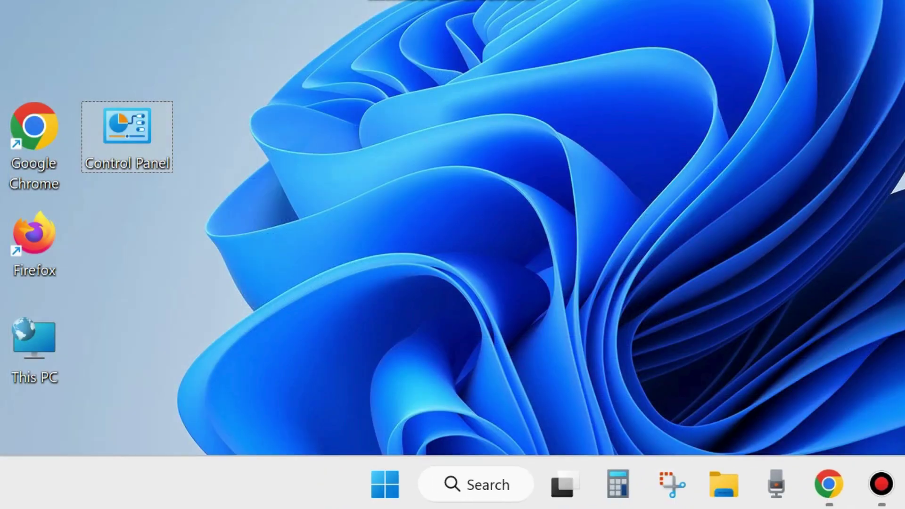
# Open the Windows Temp folder by running temp from the Run dialog, and grant permanent access to the folder
pyautogui.rightClick(387, 490)
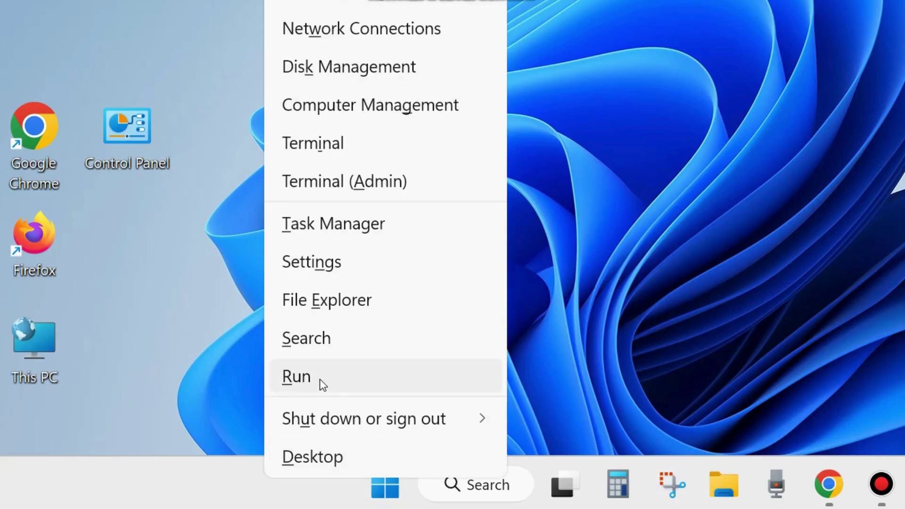
pyautogui.click(320, 379)
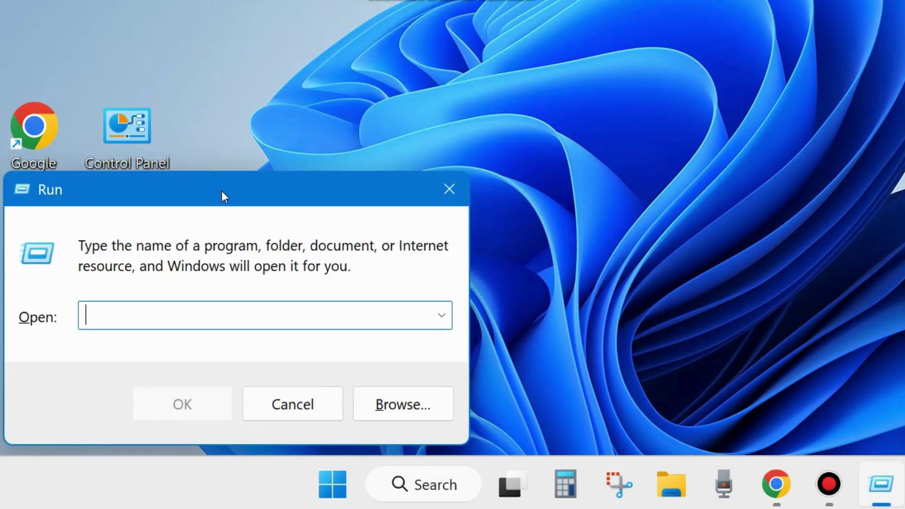
pyautogui.moveTo(221, 191); pyautogui.dragTo(459, 115)
pyautogui.write('tem')
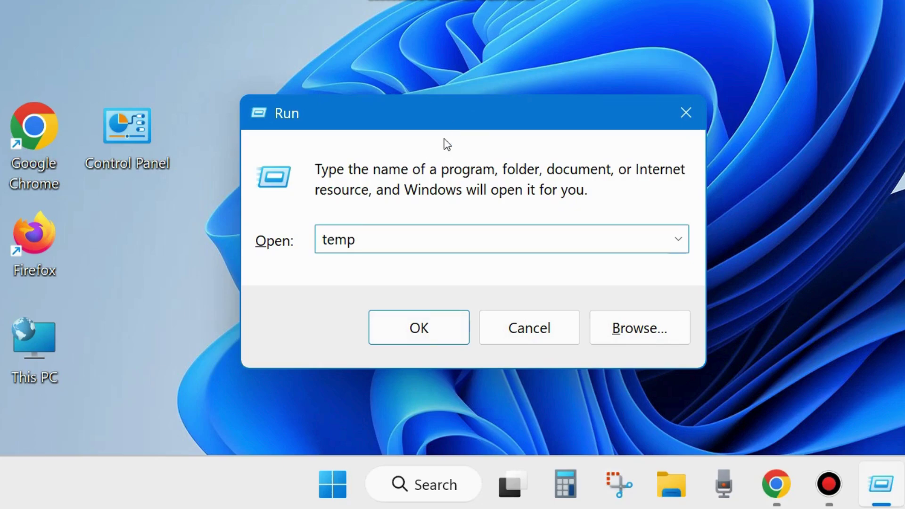
pyautogui.write('p')
pyautogui.click(422, 331)
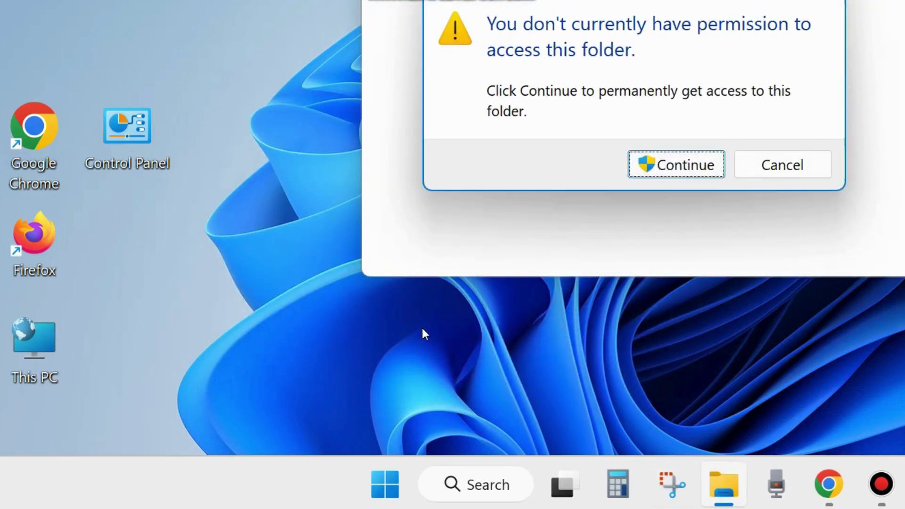
pyautogui.click(673, 172)
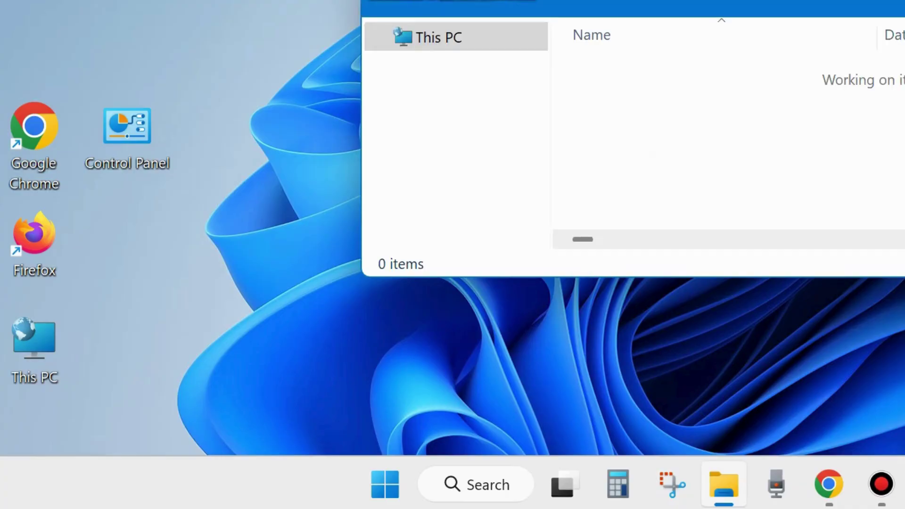
pyautogui.moveTo(776, 0); pyautogui.dragTo(458, 21)
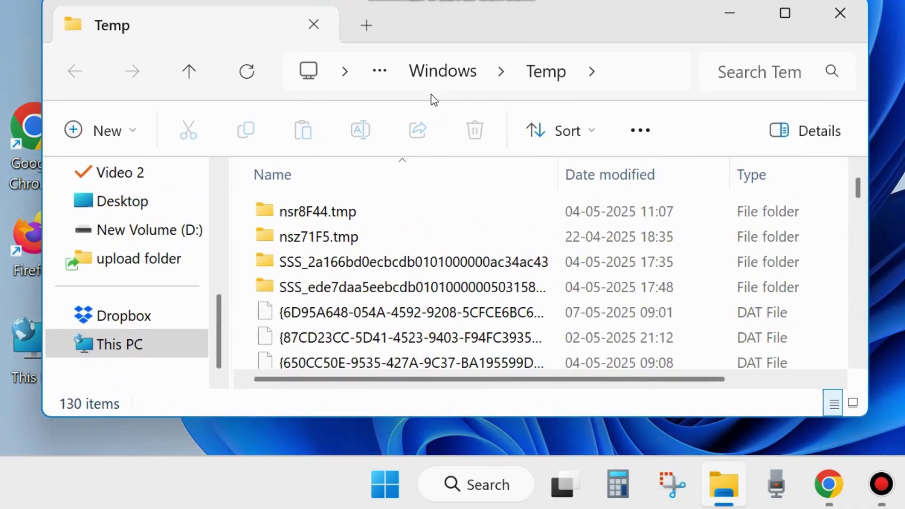
# Delete all items in the Windows Temp folder, skip the file that is in use, and close the folder
pyautogui.click(330, 271)
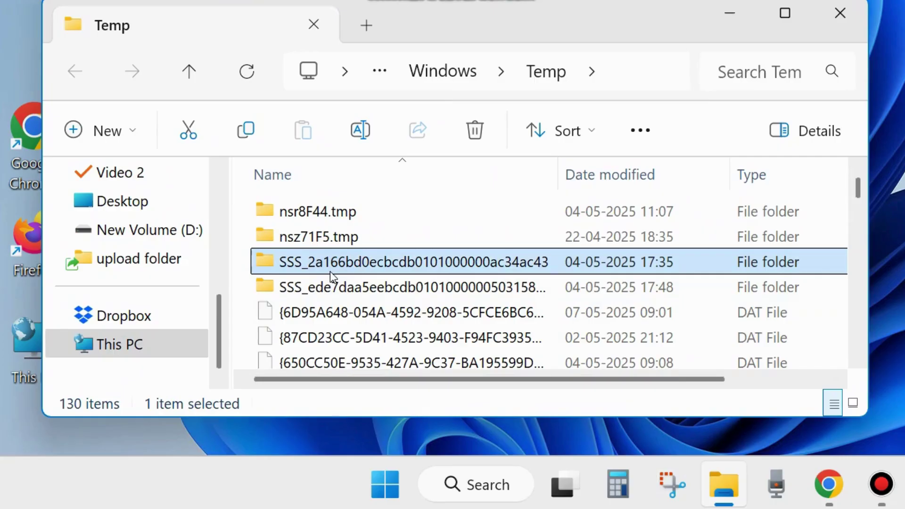
pyautogui.hotkey('ctrl', 'a')
pyautogui.click(475, 129)
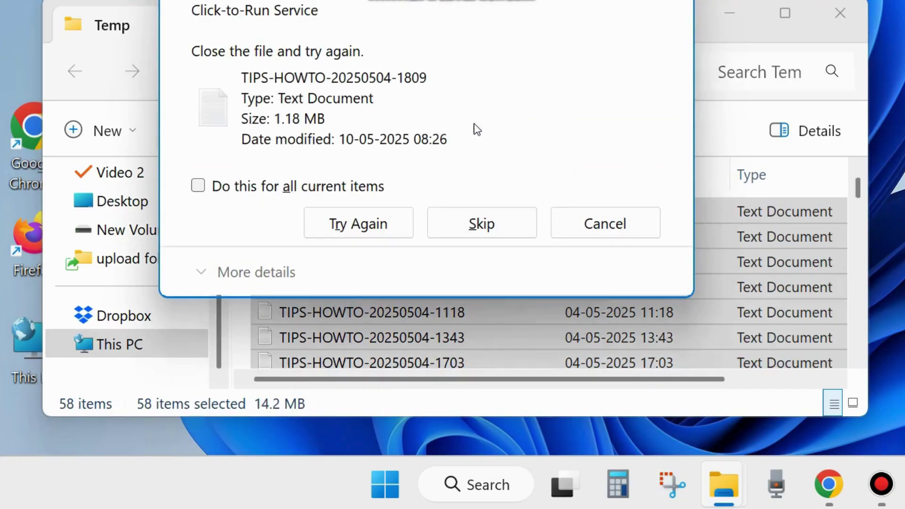
pyautogui.click(509, 221)
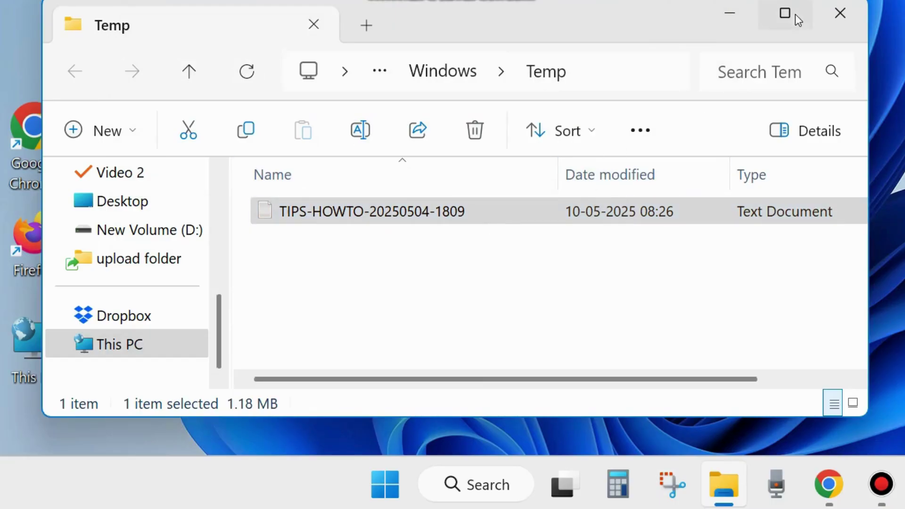
pyautogui.click(843, 13)
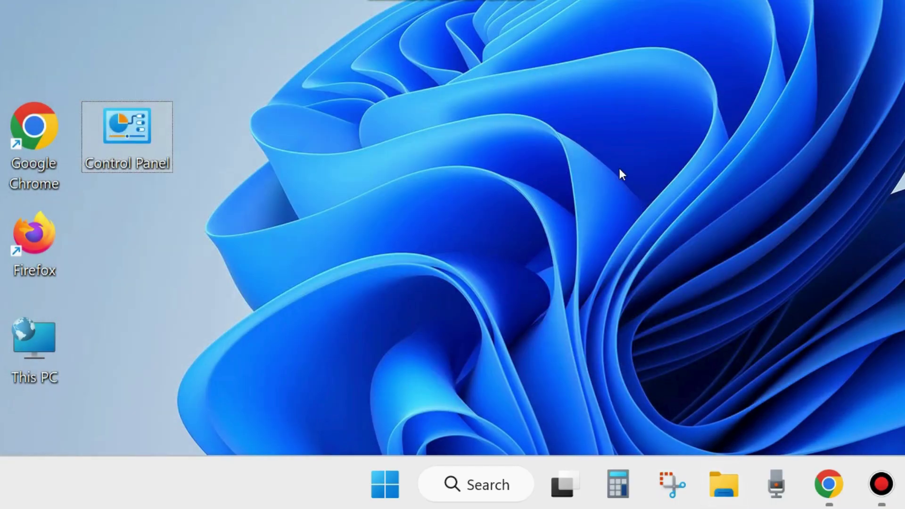
# Open the user's local Temp folder by running %temp% from the Run dialog
pyautogui.rightClick(388, 476)
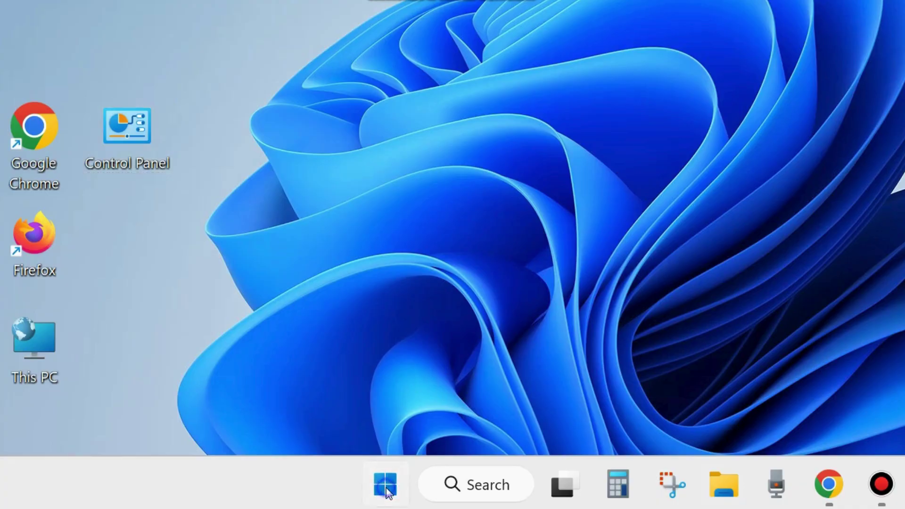
pyautogui.click(298, 376)
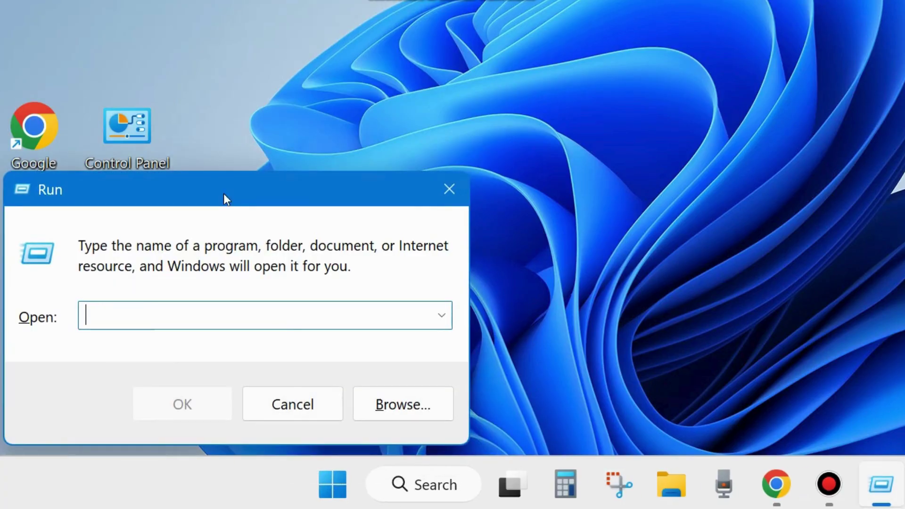
pyautogui.moveTo(224, 193); pyautogui.dragTo(464, 84)
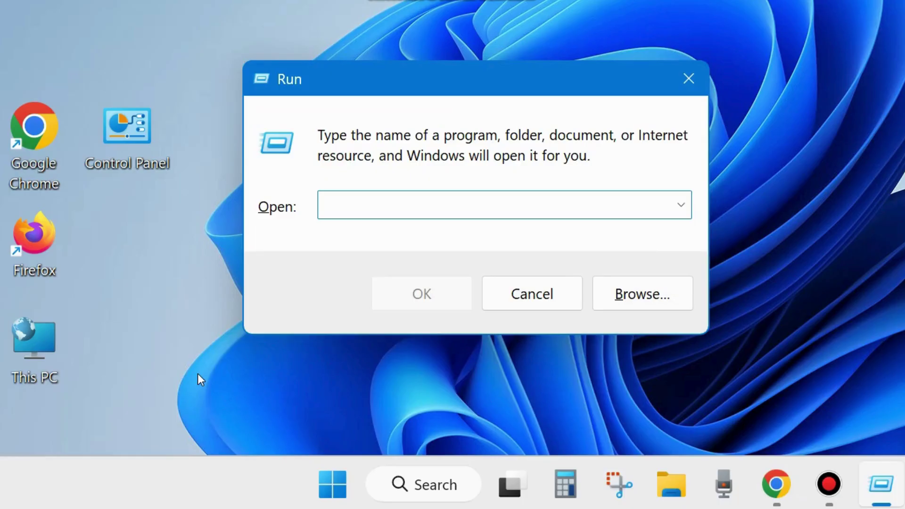
pyautogui.write('%temp%')
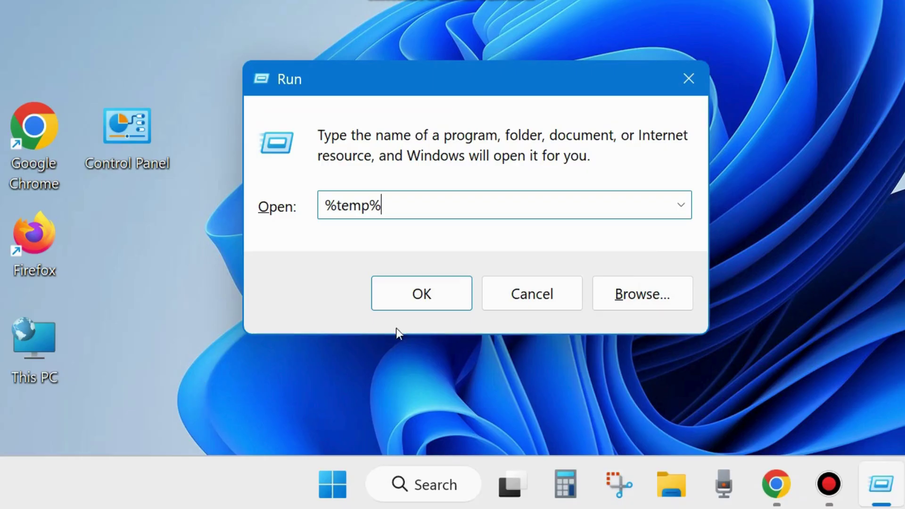
pyautogui.click(421, 282)
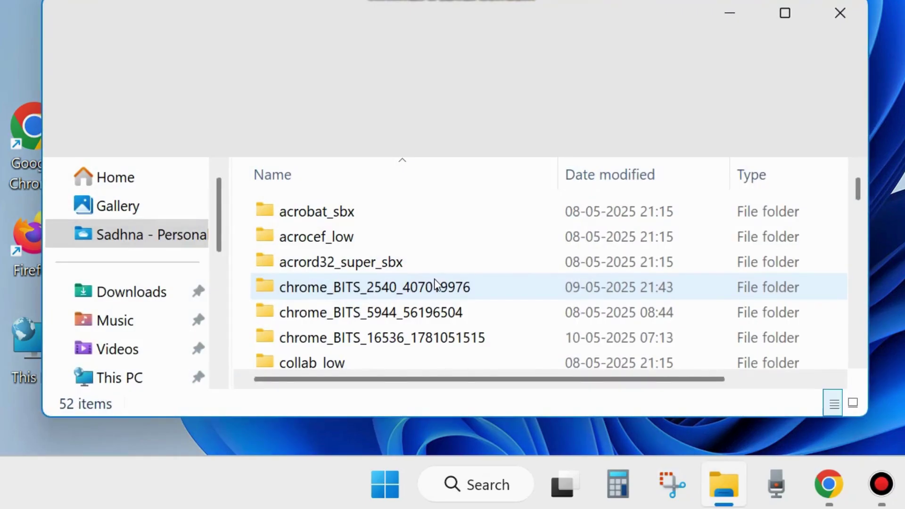
# Delete all items in the local Temp folder, continuing with administrator permission for the msdtadmin folder
pyautogui.click(306, 263)
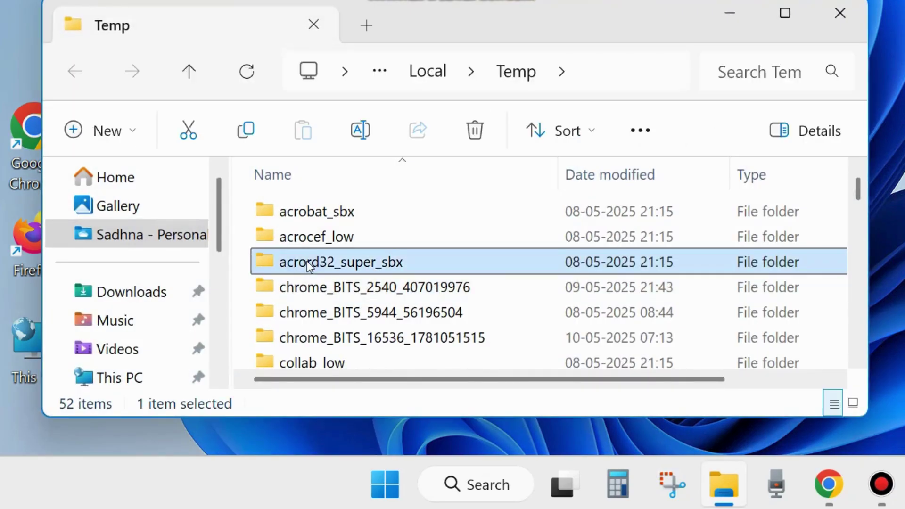
pyautogui.hotkey('ctrl', 'a')
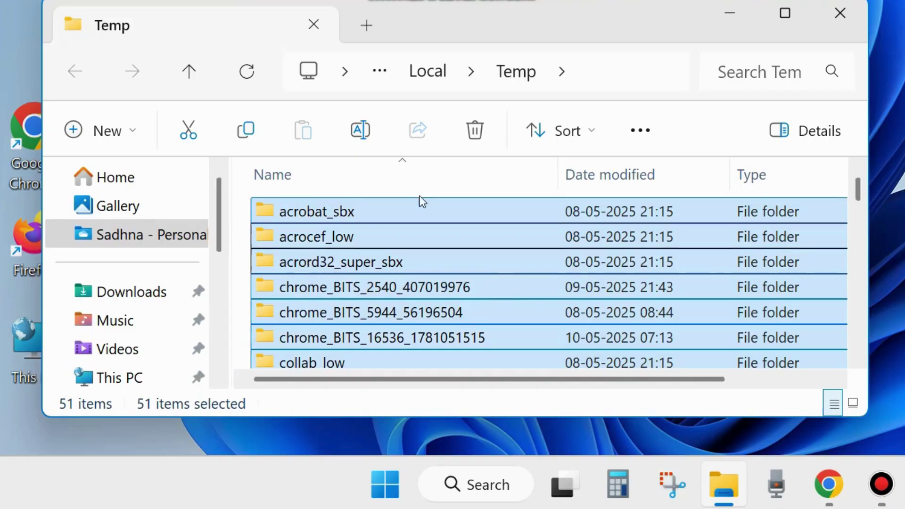
pyautogui.click(476, 130)
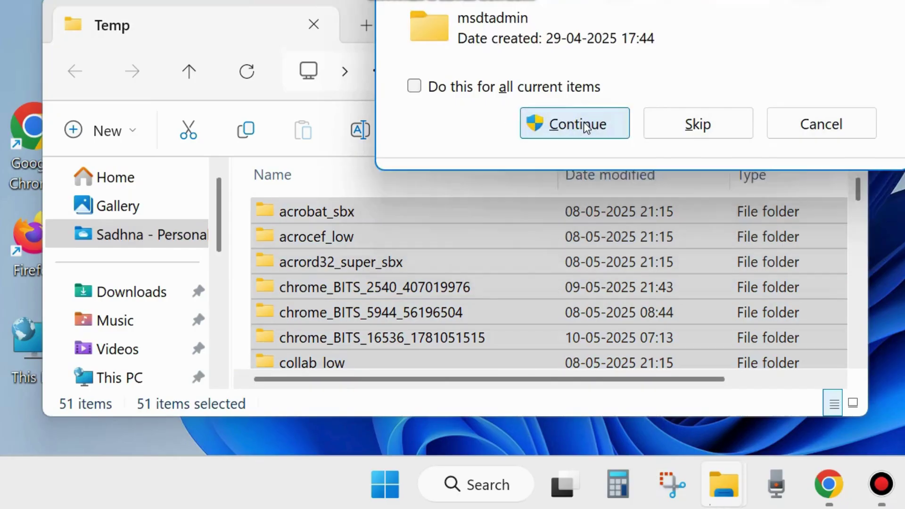
pyautogui.click(584, 127)
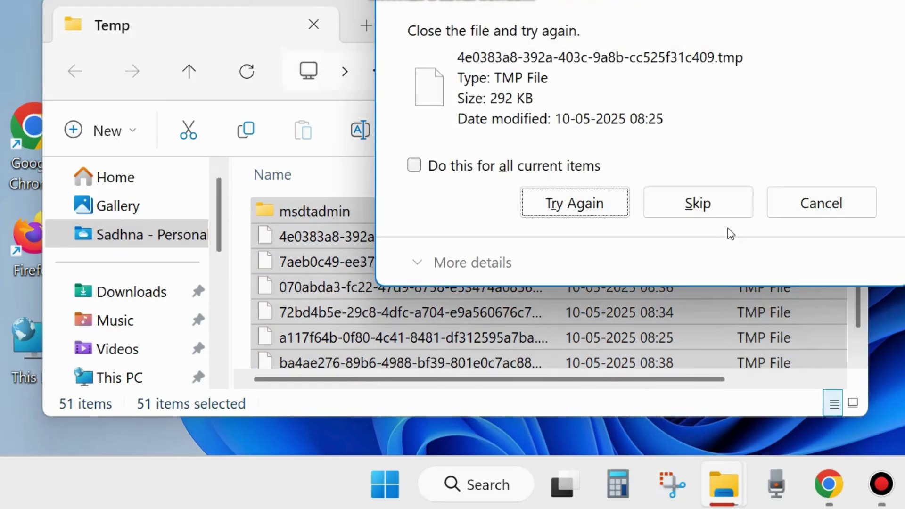
# Skip the temporary files that are in use, applying the choice to all current items, and close the local Temp folder
pyautogui.click(691, 200)
pyautogui.click(693, 198)
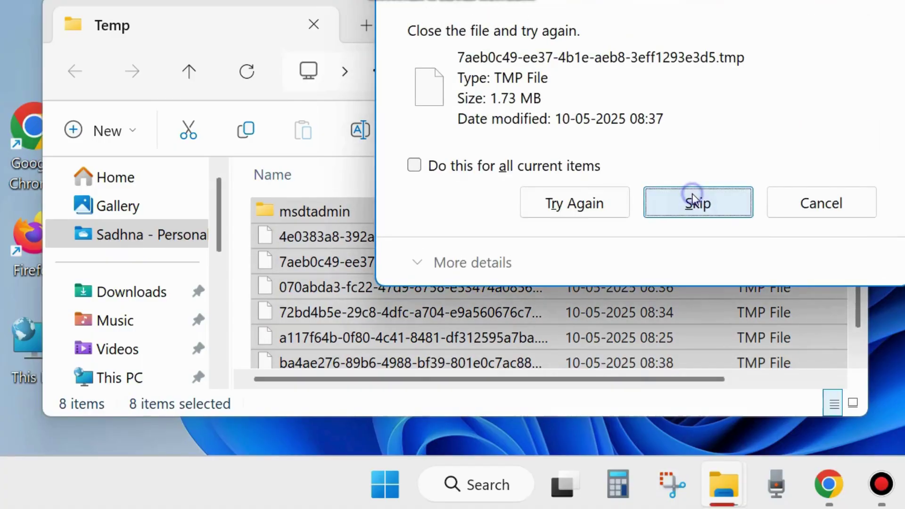
pyautogui.click(696, 201)
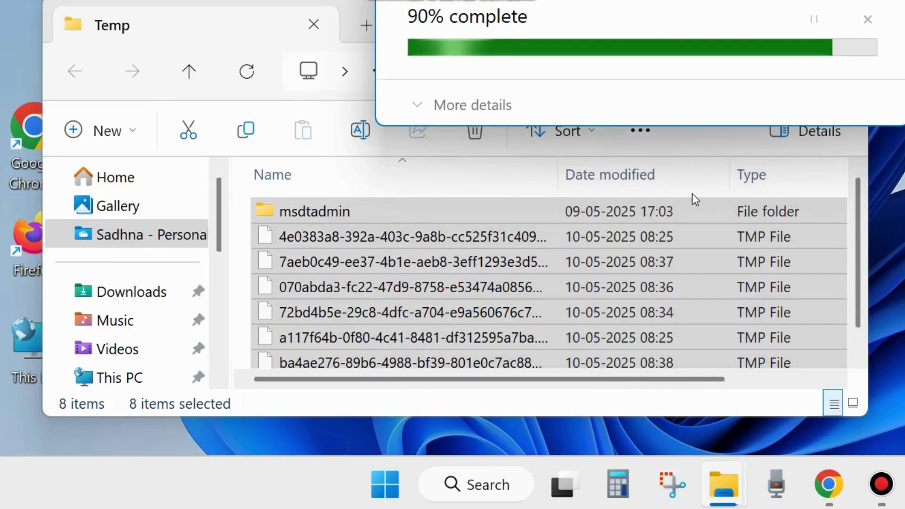
pyautogui.click(693, 198)
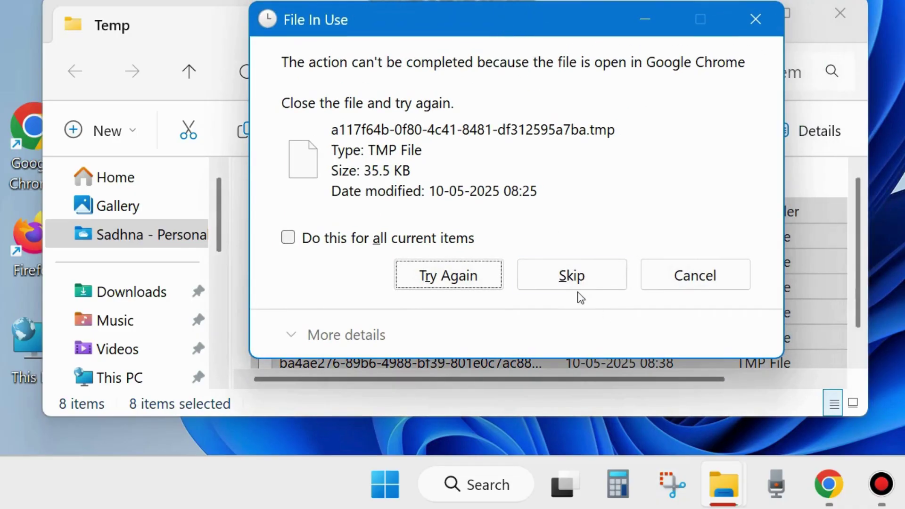
pyautogui.click(575, 274)
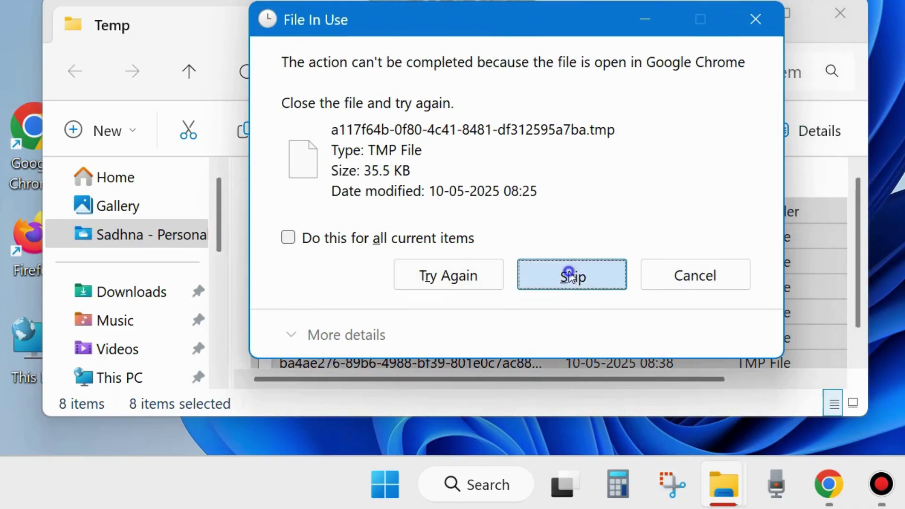
pyautogui.click(290, 239)
pyautogui.click(559, 274)
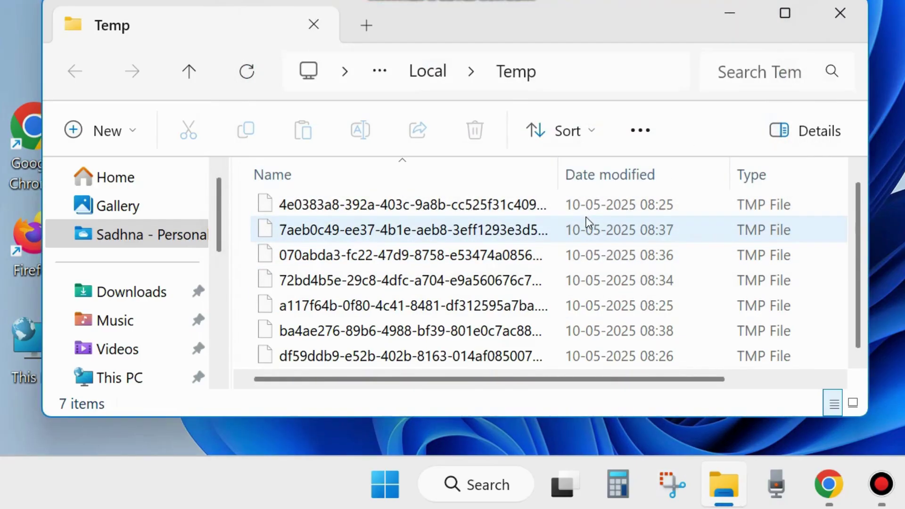
pyautogui.click(840, 13)
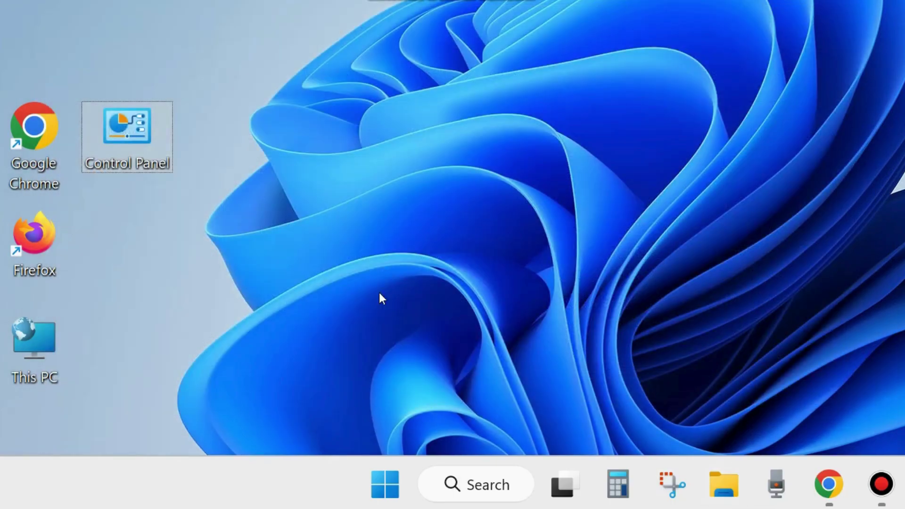
# Open the Windows Prefetch folder by running prefetch from the Run dialog, continuing past the permission prompt
pyautogui.rightClick(386, 480)
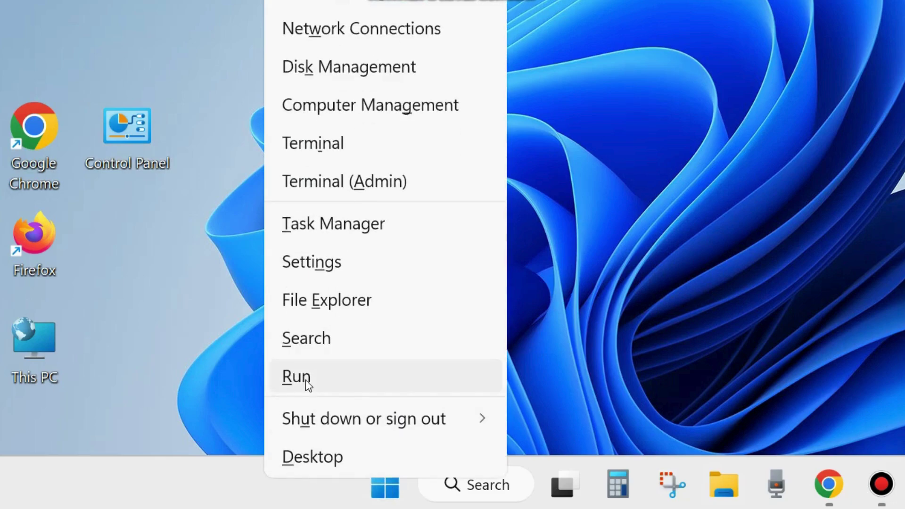
pyautogui.click(305, 380)
pyautogui.moveTo(212, 193); pyautogui.dragTo(397, 109)
pyautogui.write('prefetch')
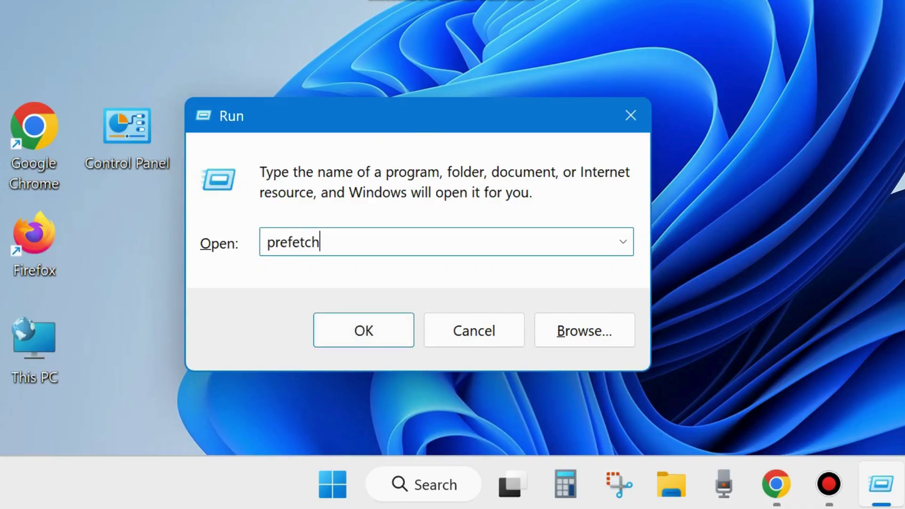
pyautogui.click(362, 331)
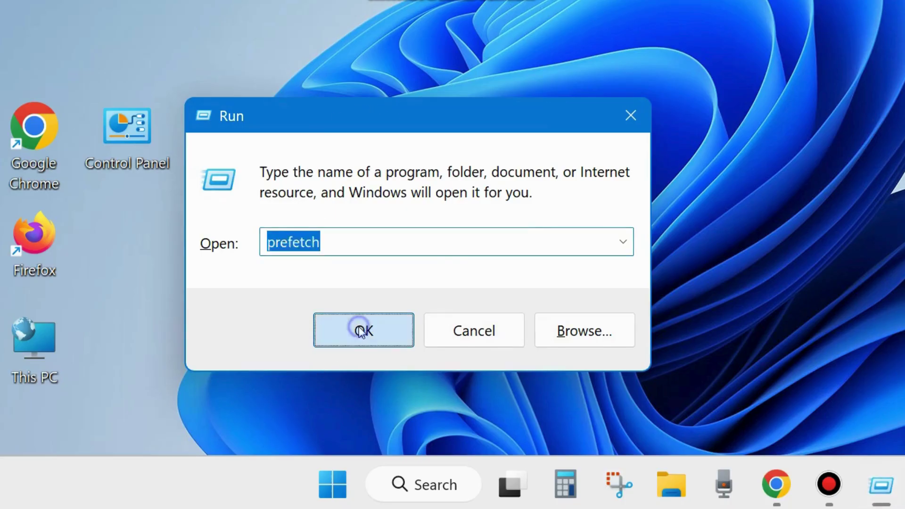
pyautogui.click(684, 165)
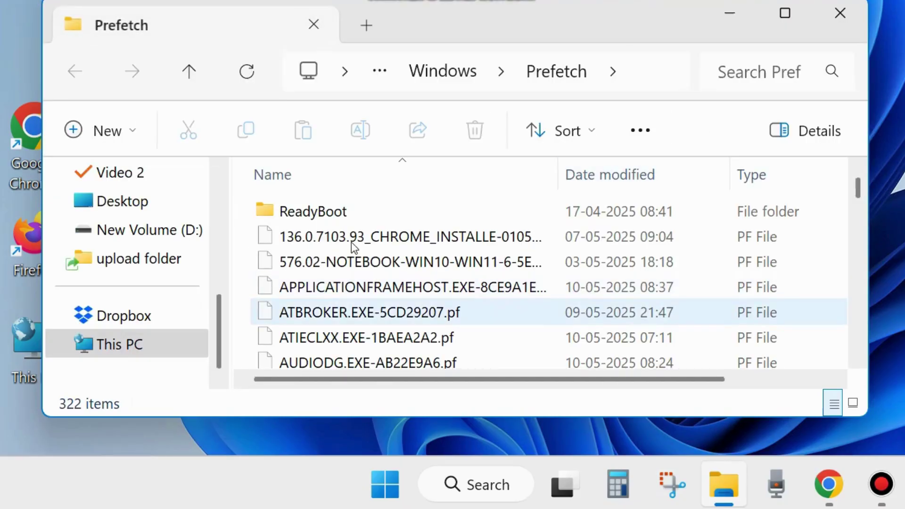
# Delete all items in the Prefetch folder, skip the file that is in use, and close the folder
pyautogui.scroll(-8, 356, 283)
pyautogui.scroll(-4, 358, 291)
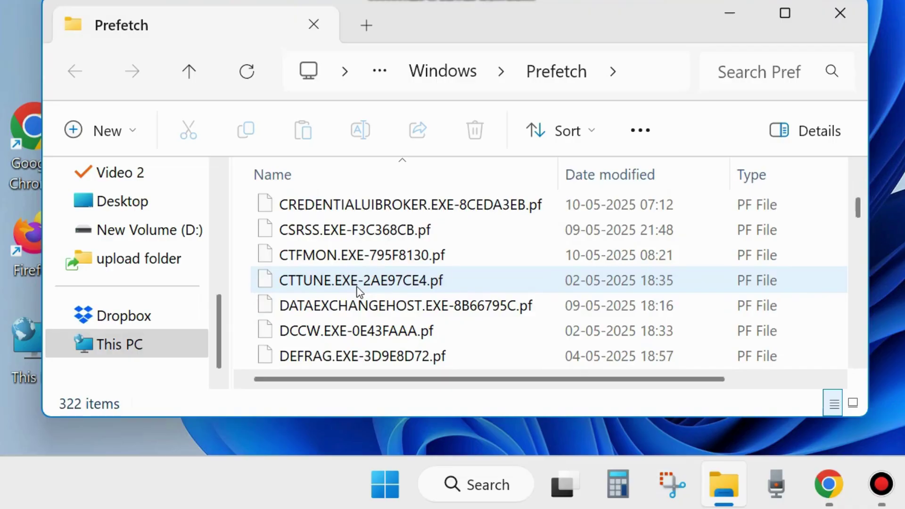
pyautogui.scroll(-3, 358, 290)
pyautogui.click(342, 257)
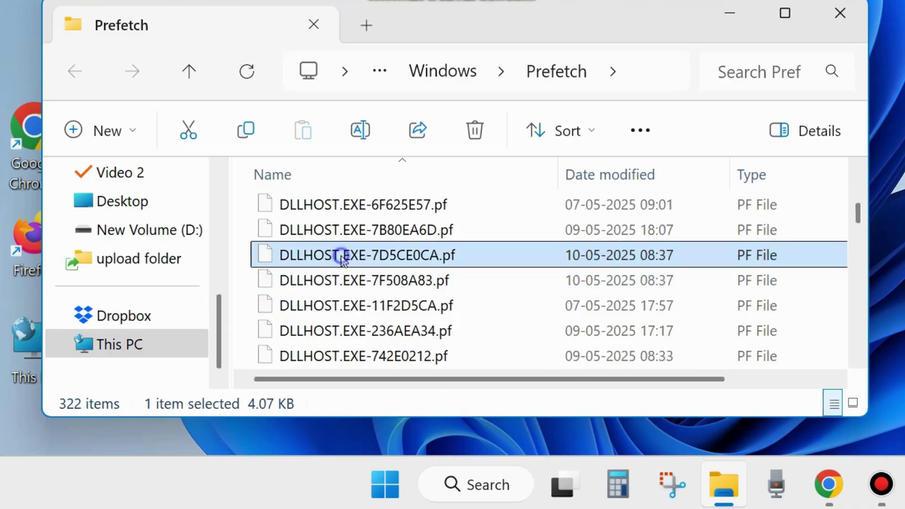
pyautogui.hotkey('ctrl', 'a')
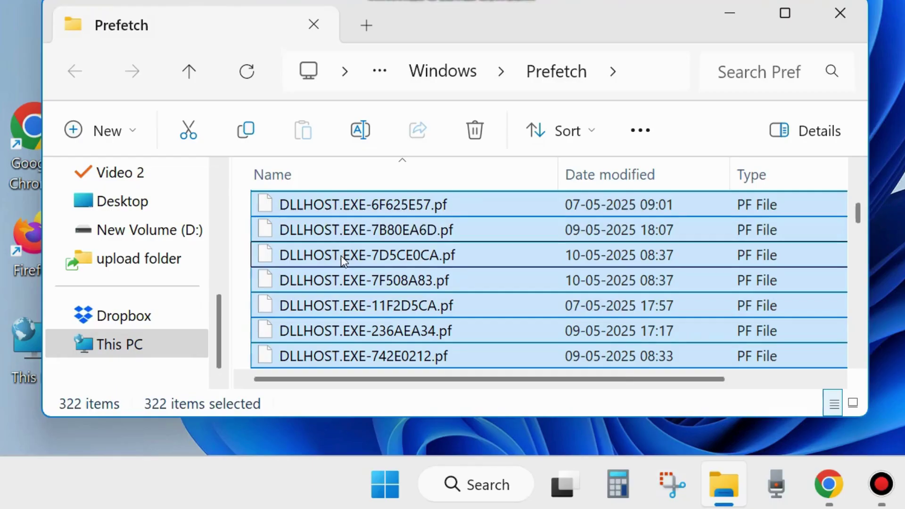
pyautogui.click(477, 127)
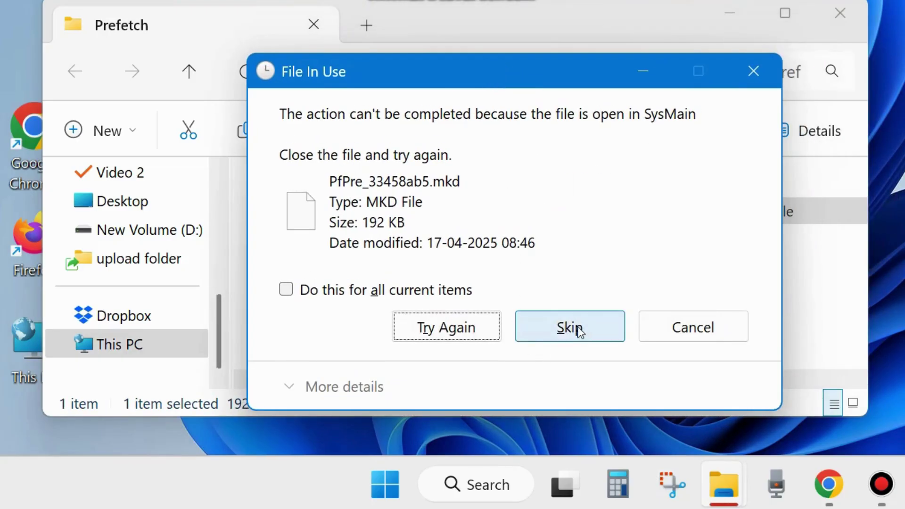
pyautogui.click(578, 328)
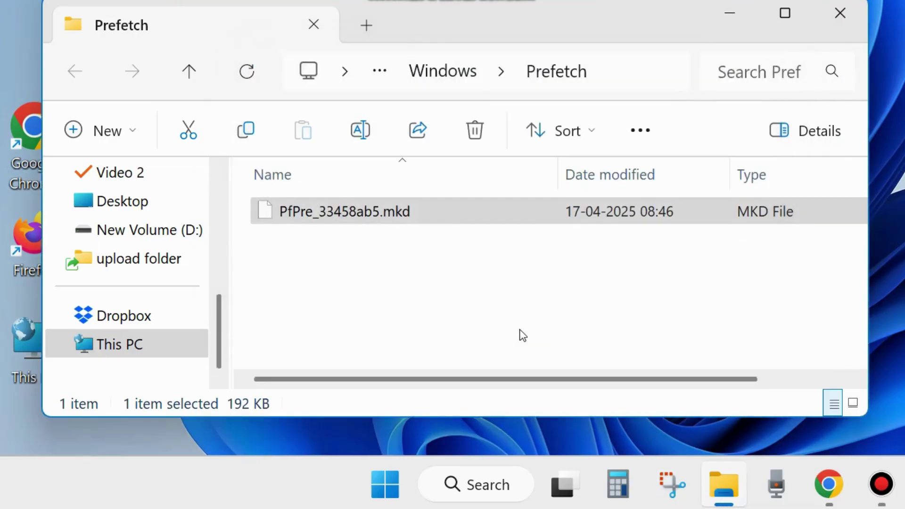
pyautogui.click(840, 13)
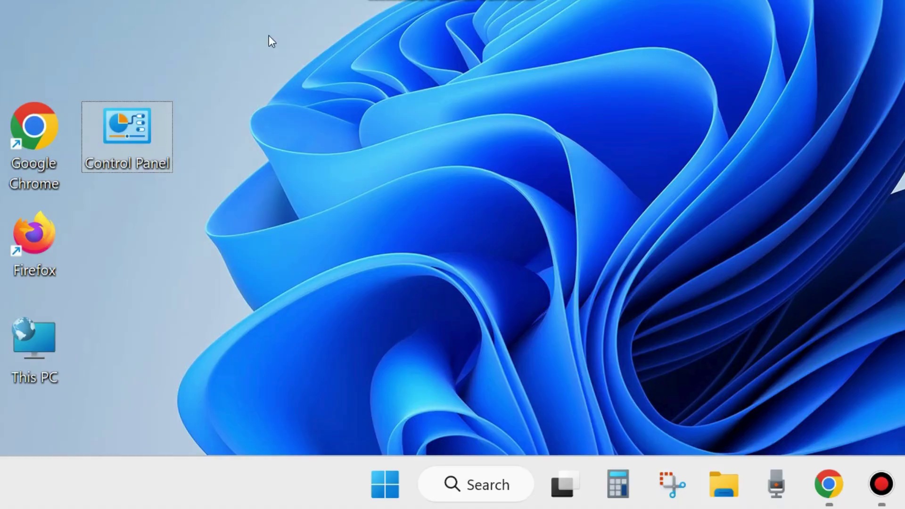
# Empty the Recycle Bin, confirming the permanent deletion and continuing with administrator permission for the msdtadmin folder
pyautogui.moveTo(142, 1); pyautogui.dragTo(256, 264)
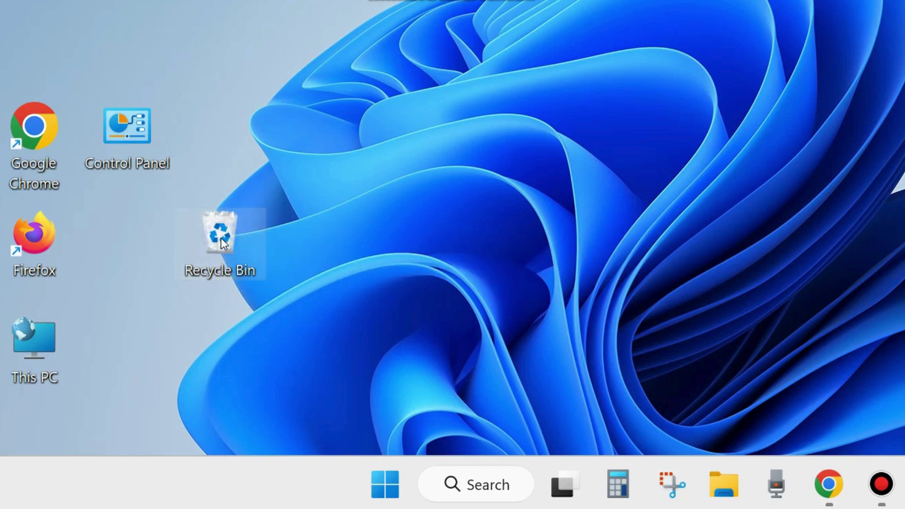
pyautogui.rightClick(222, 241)
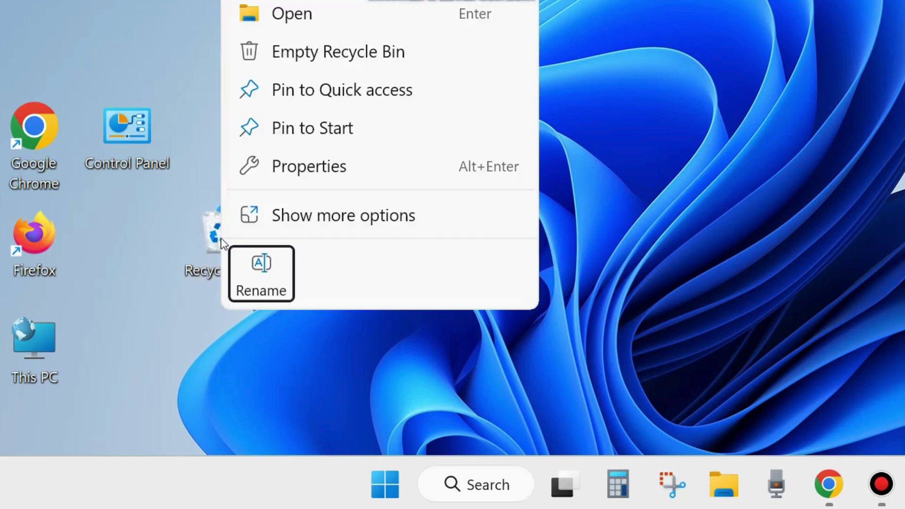
pyautogui.click(345, 52)
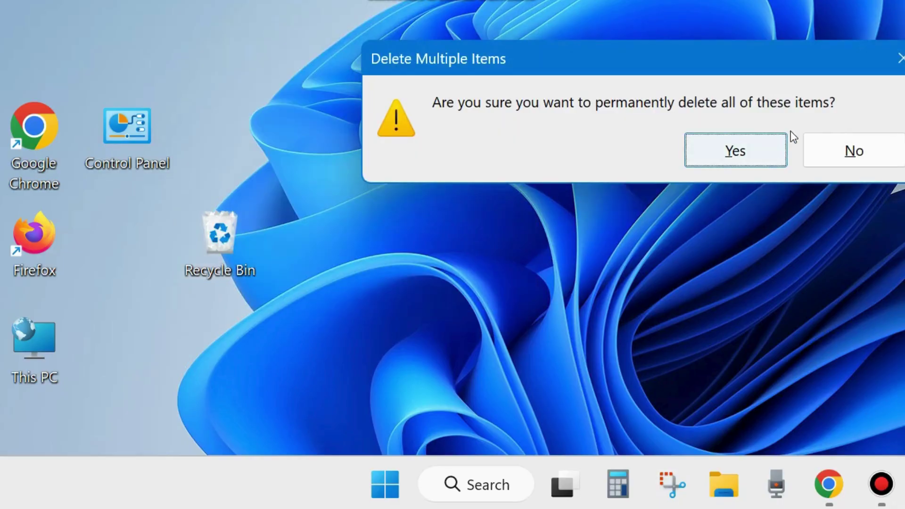
pyautogui.click(728, 149)
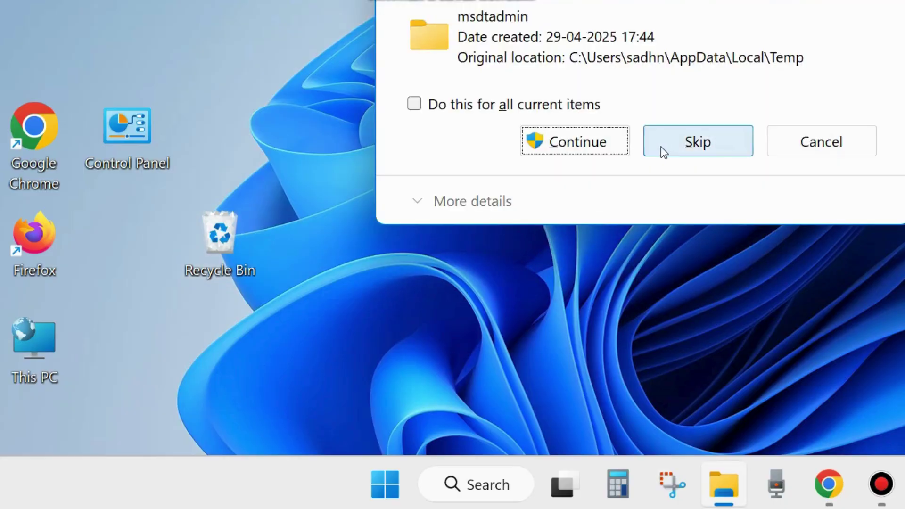
pyautogui.click(586, 146)
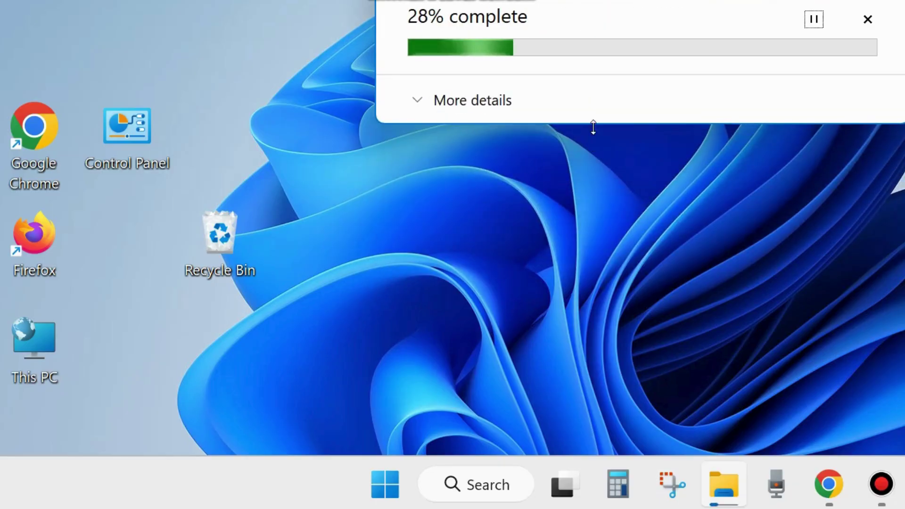
# Skip the first protected MediaID.bin files, and continue deleting the rest with administrator permission for all current items
pyautogui.moveTo(611, 0); pyautogui.dragTo(479, 52)
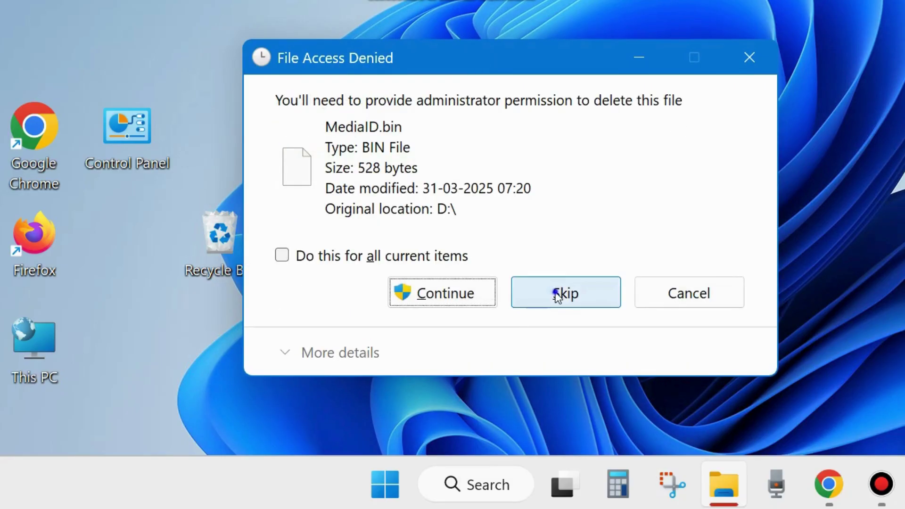
pyautogui.click(557, 294)
pyautogui.click(556, 291)
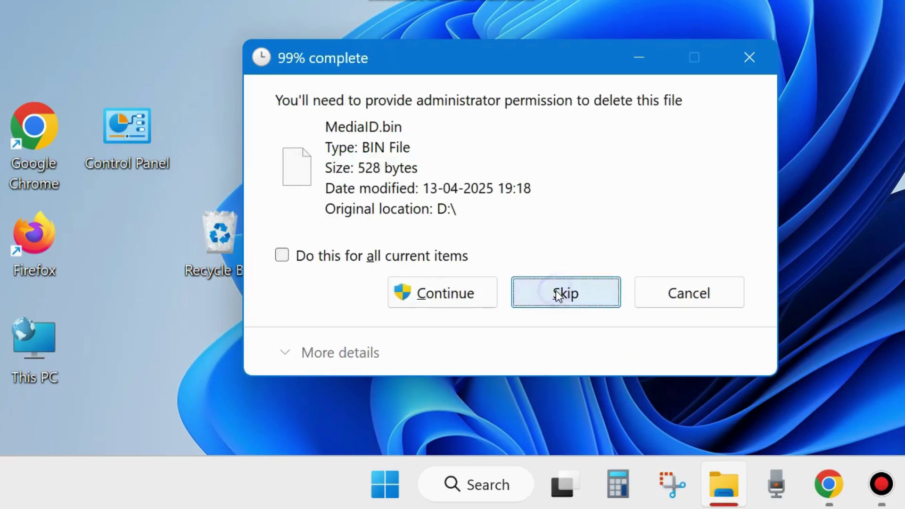
pyautogui.click(281, 255)
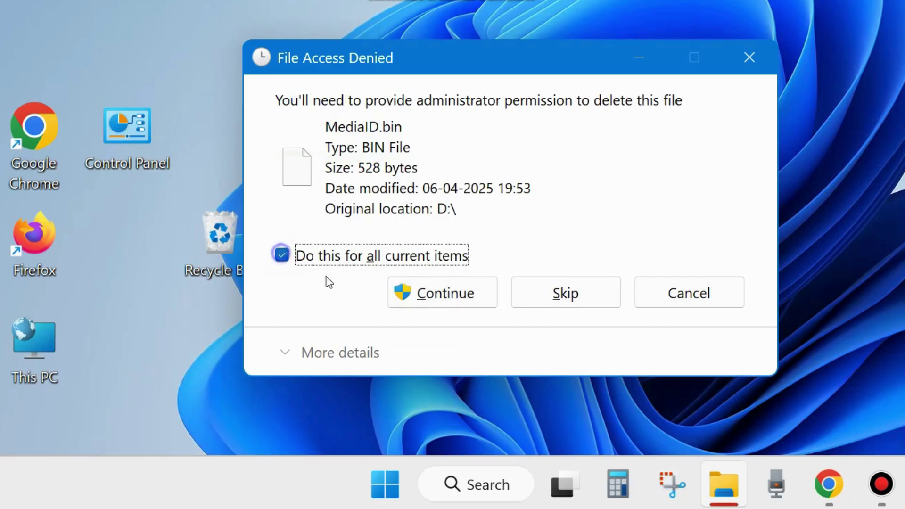
pyautogui.click(446, 293)
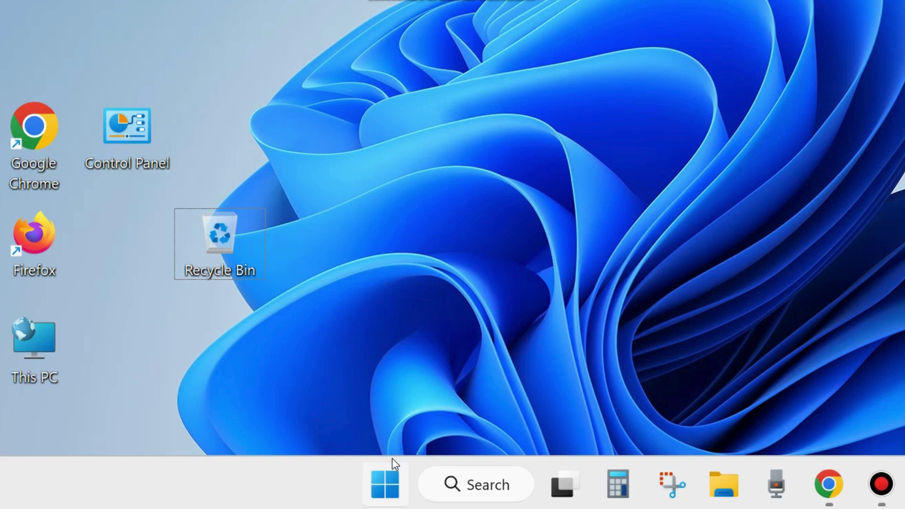
# Open the Windows Defender Firewall on/off settings from Control Panel
pyautogui.press('super+r')
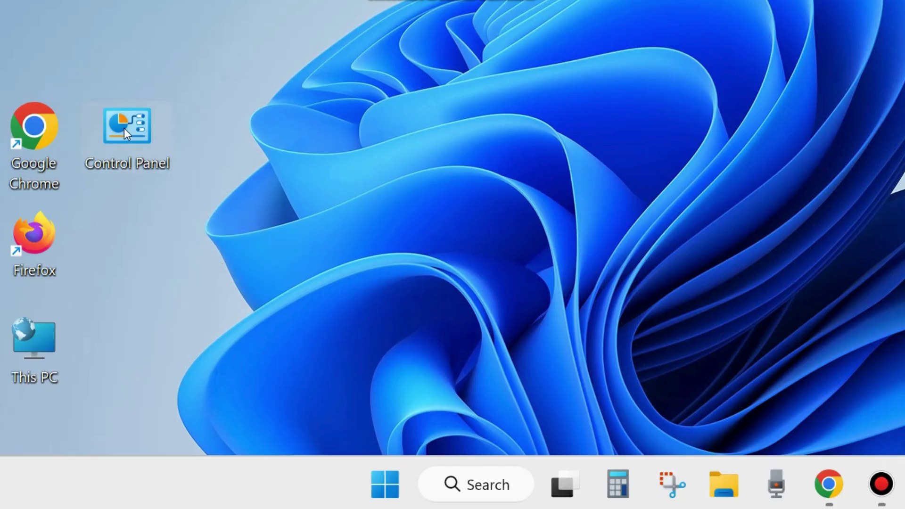
pyautogui.doubleClick(123, 128)
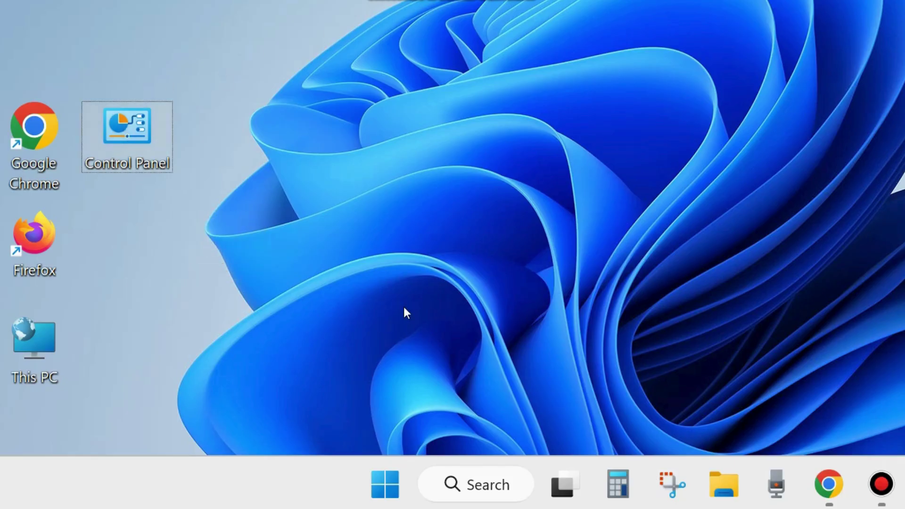
pyautogui.scroll(-5, 415, 314)
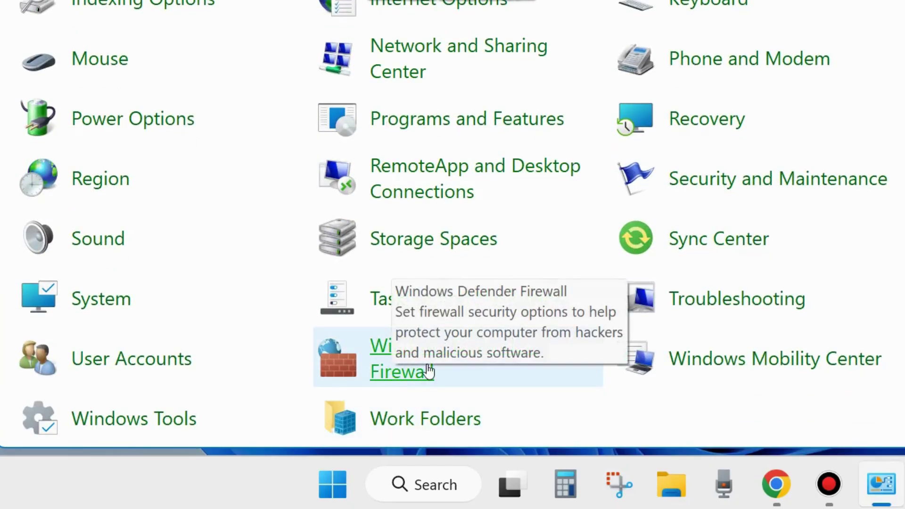
pyautogui.click(396, 371)
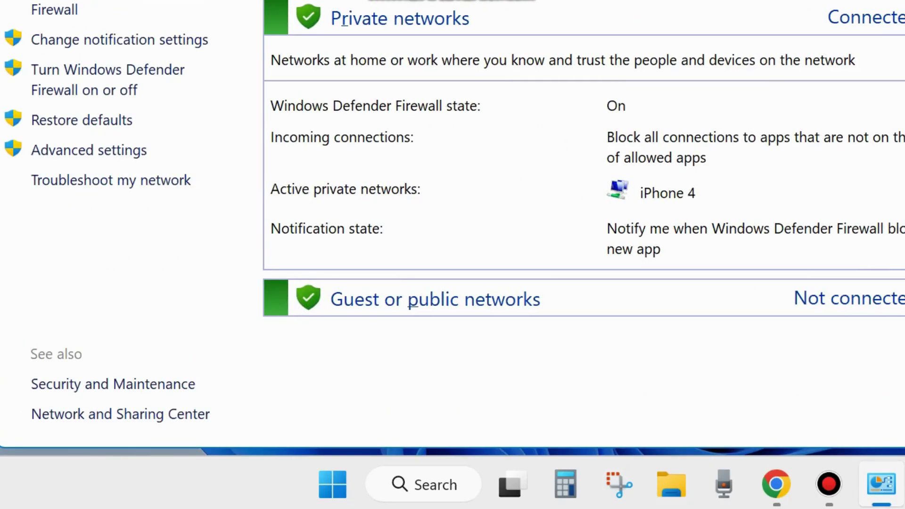
pyautogui.moveTo(453, 0); pyautogui.dragTo(471, 112)
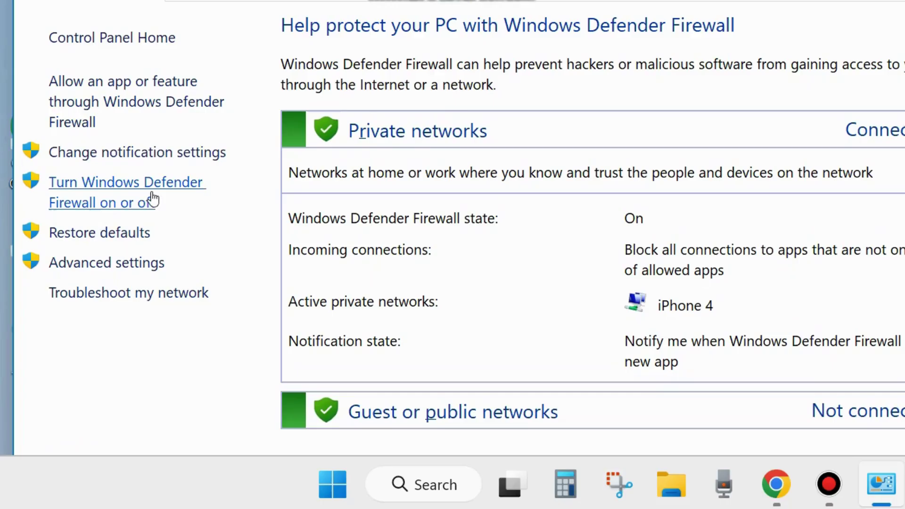
pyautogui.click(87, 192)
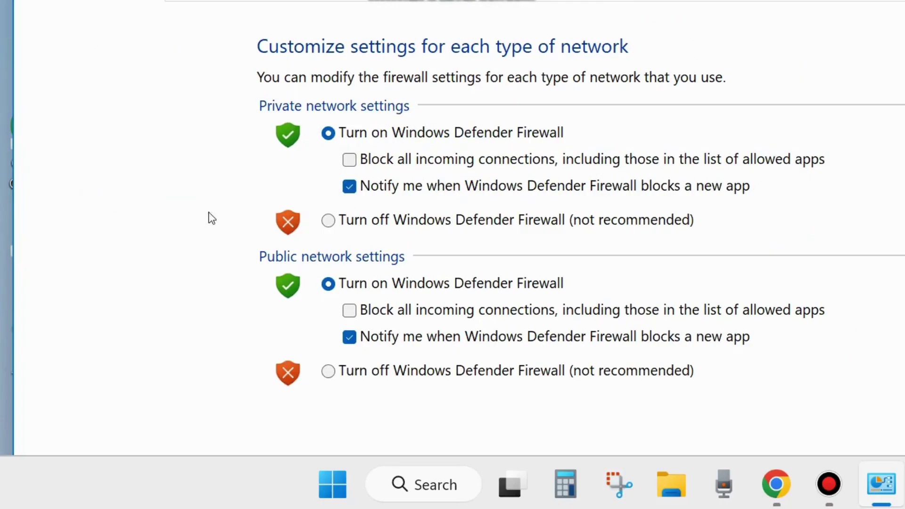
# Select turning off Windows Defender Firewall for both private and public networks, and close the window
pyautogui.click(329, 220)
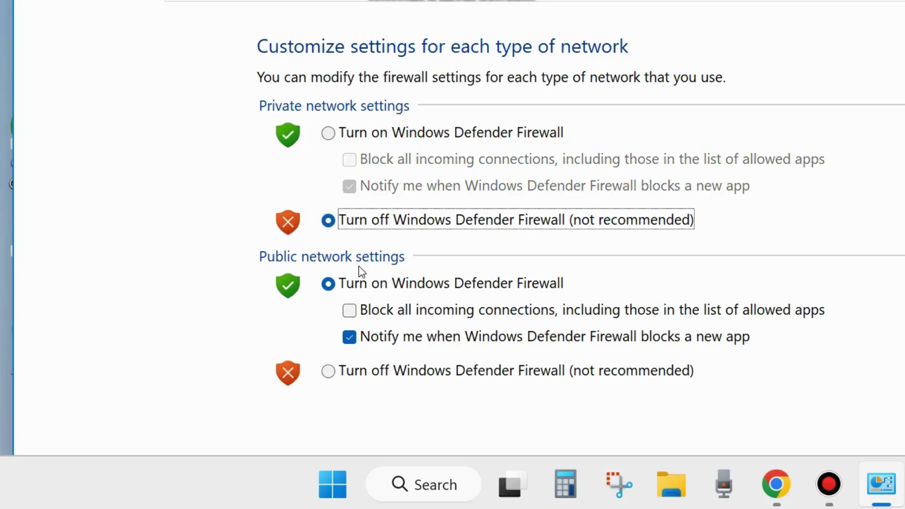
pyautogui.click(328, 371)
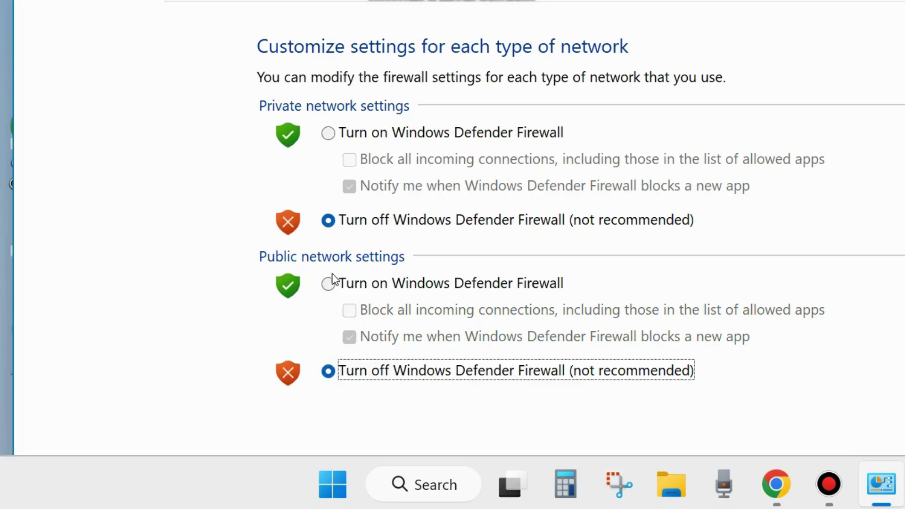
pyautogui.moveTo(471, 1); pyautogui.dragTo(444, 0)
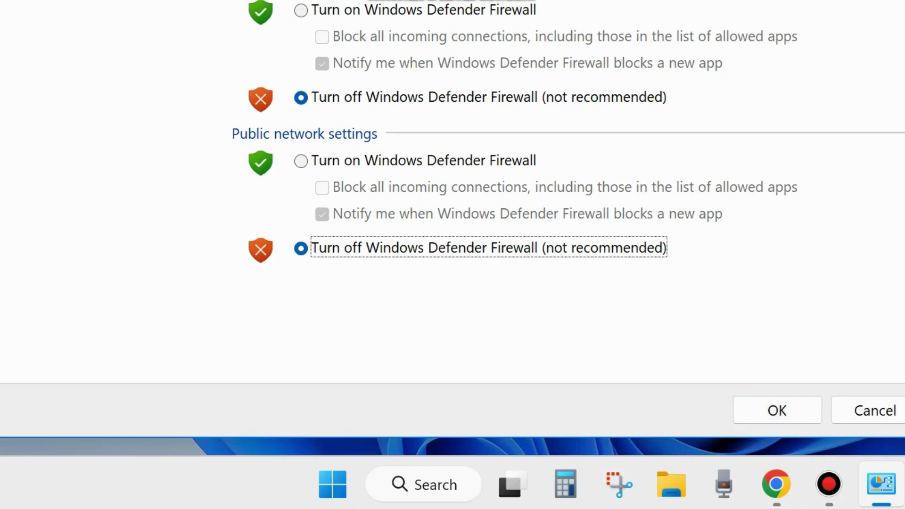
pyautogui.hotkey('alt', 'F4')
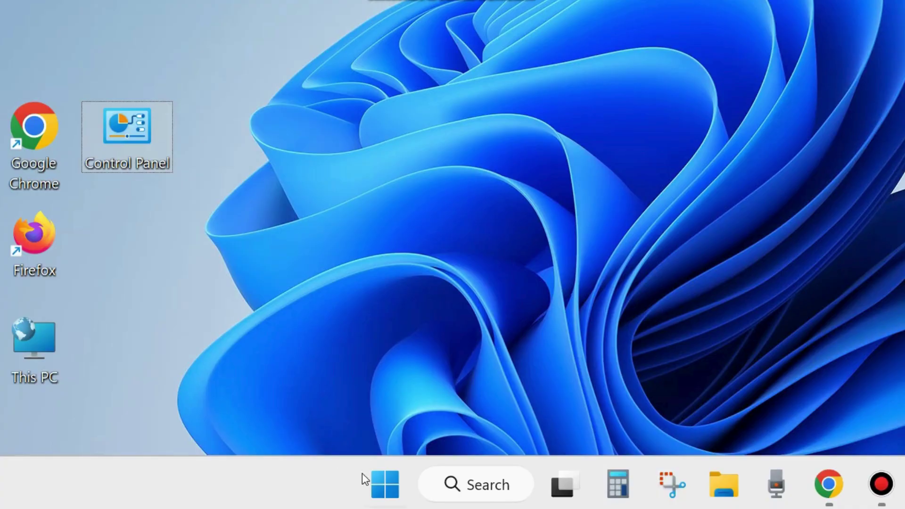
# Open the Services console by running services.msc from the Run dialog
pyautogui.rightClick(378, 486)
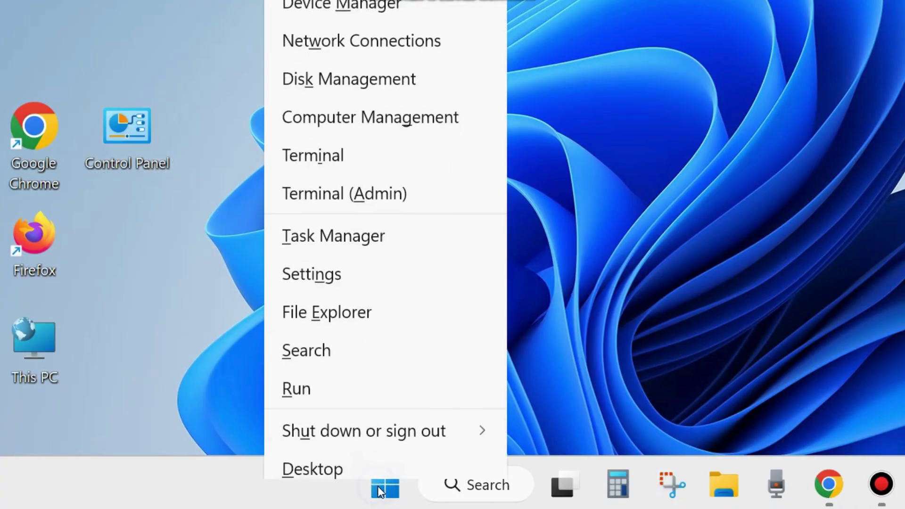
pyautogui.click(313, 386)
pyautogui.moveTo(222, 185); pyautogui.dragTo(494, 151)
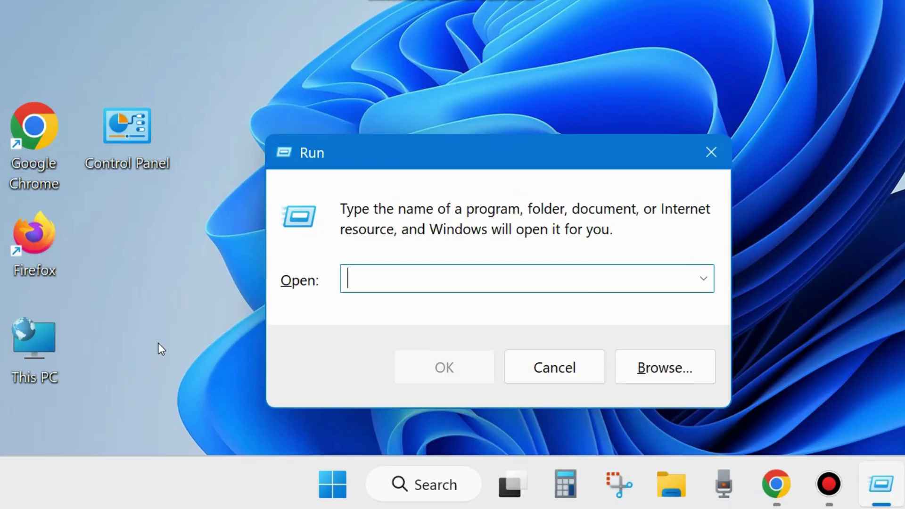
pyautogui.write('servi')
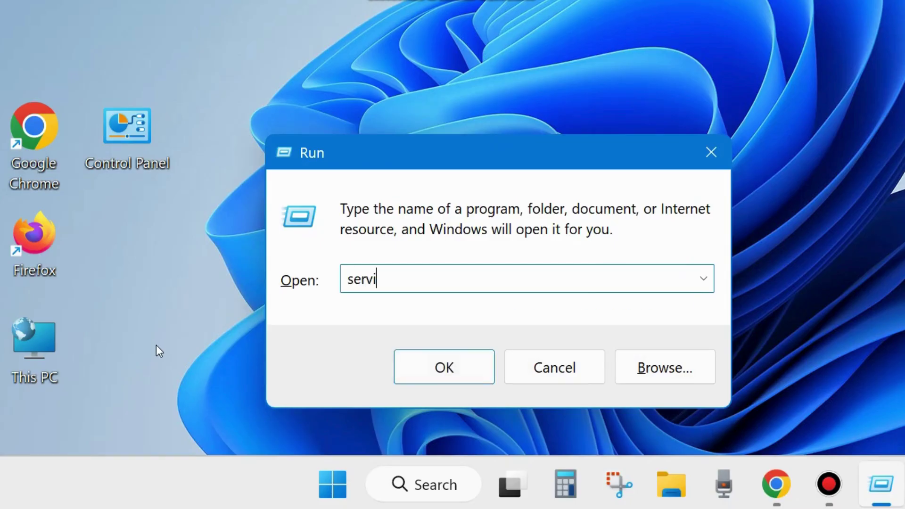
pyautogui.write('ces.msc')
pyautogui.click(443, 371)
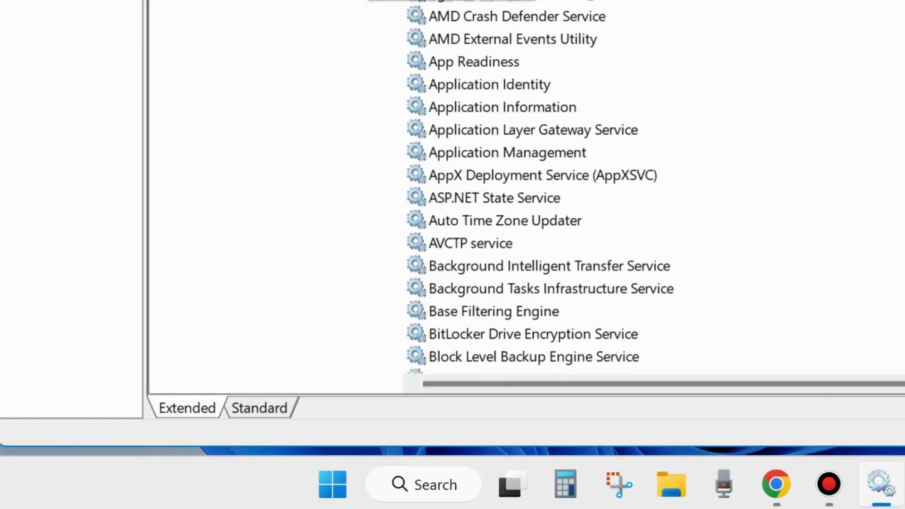
# Open the properties of the Windows Installer service from the services list
pyautogui.moveTo(466, 0)
pyautogui.mouseDown()
pyautogui.moveTo(475, 54)
pyautogui.moveTo(474, 10)
pyautogui.mouseUp()
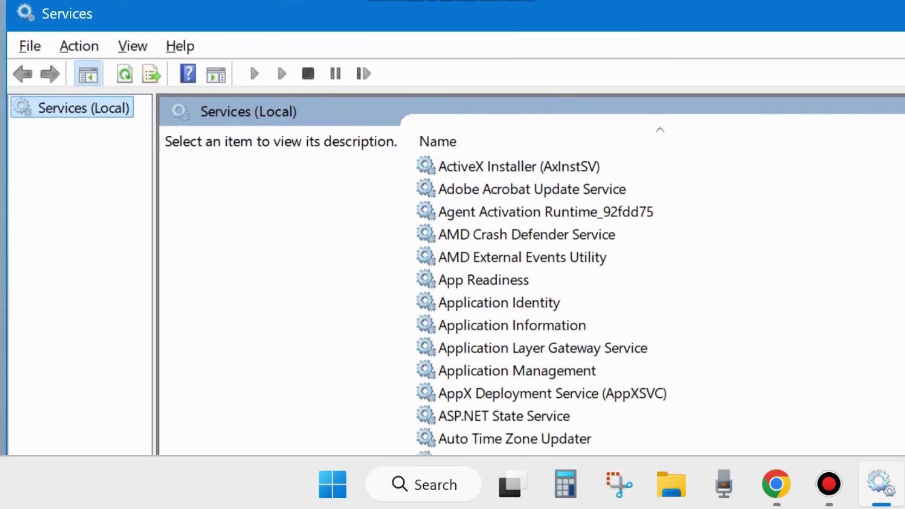
pyautogui.scroll(-20, 543, 301)
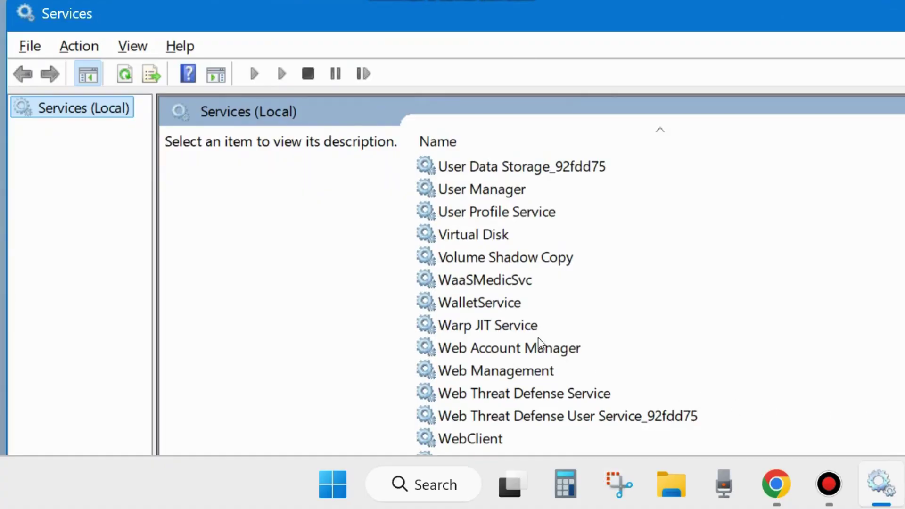
pyautogui.scroll(-5, 515, 321)
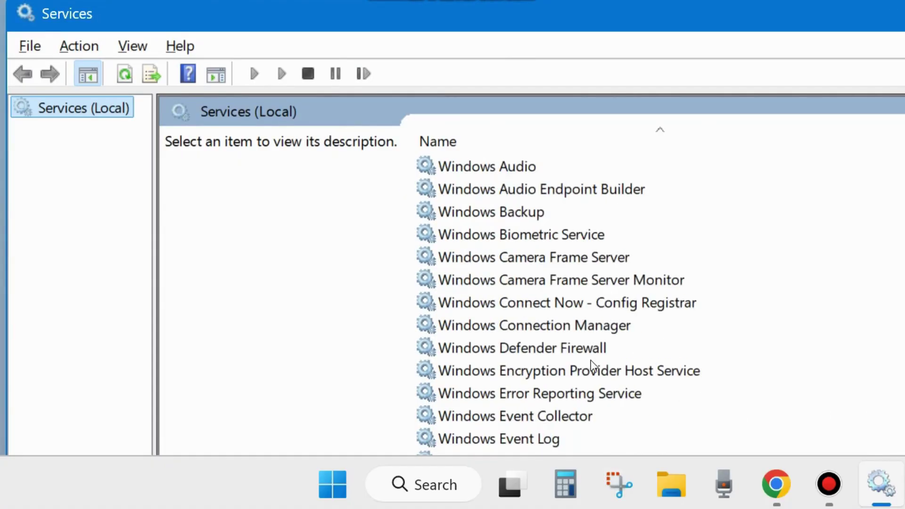
pyautogui.scroll(-4, 593, 366)
pyautogui.scroll(2, 466, 257)
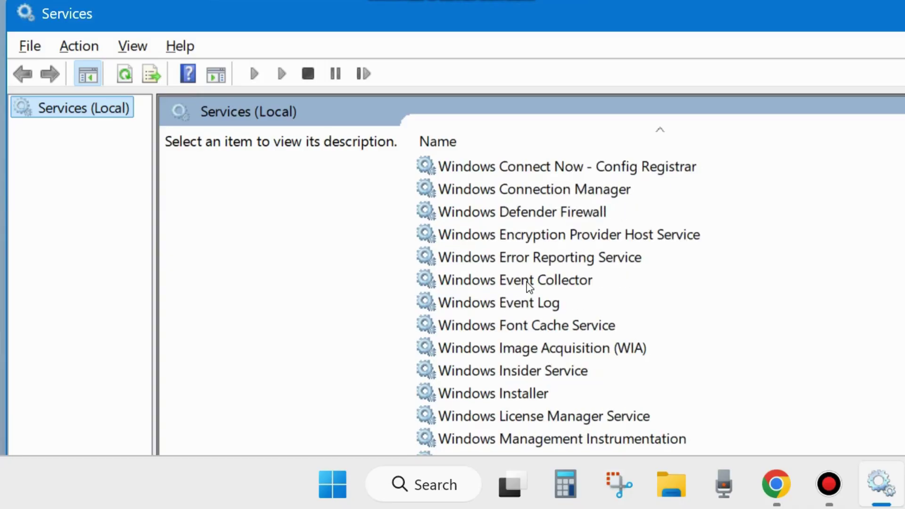
pyautogui.click(508, 396)
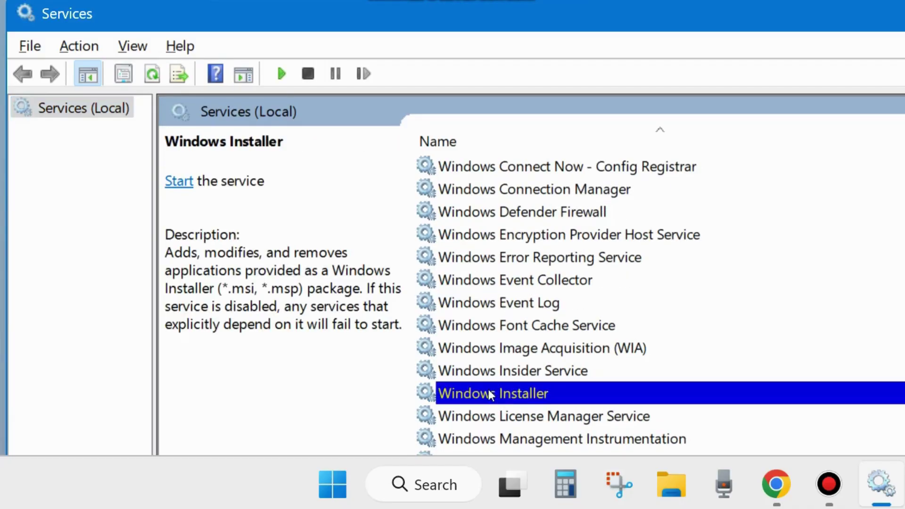
pyautogui.doubleClick(486, 391)
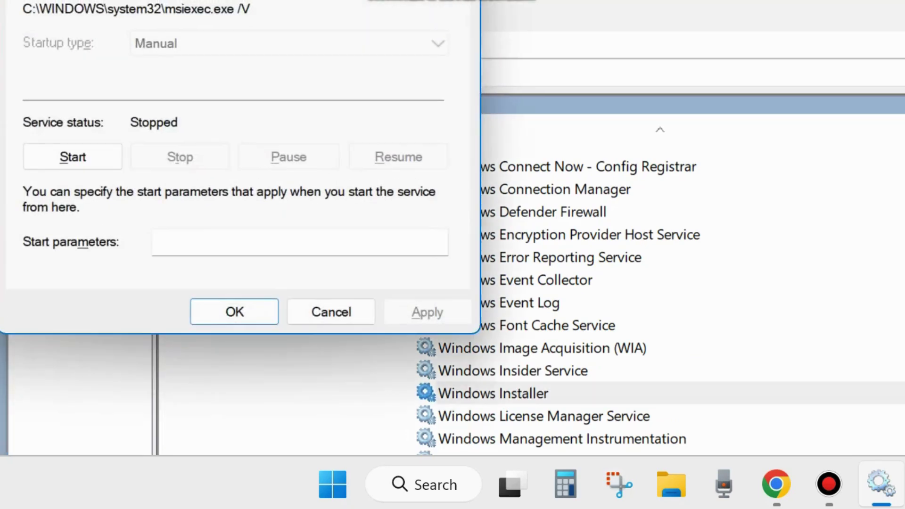
# Start the Windows Installer service, accept its properties, and close the Services console
pyautogui.moveTo(277, 0); pyautogui.dragTo(437, 0)
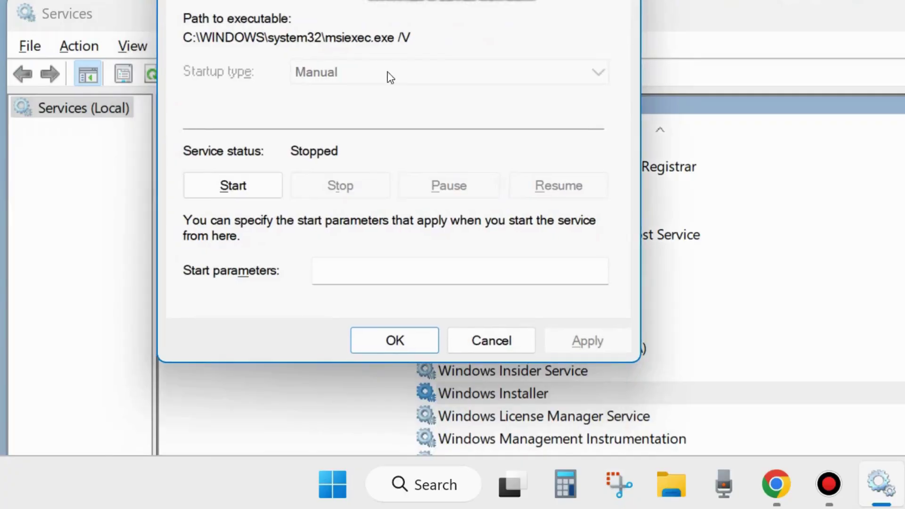
pyautogui.click(233, 186)
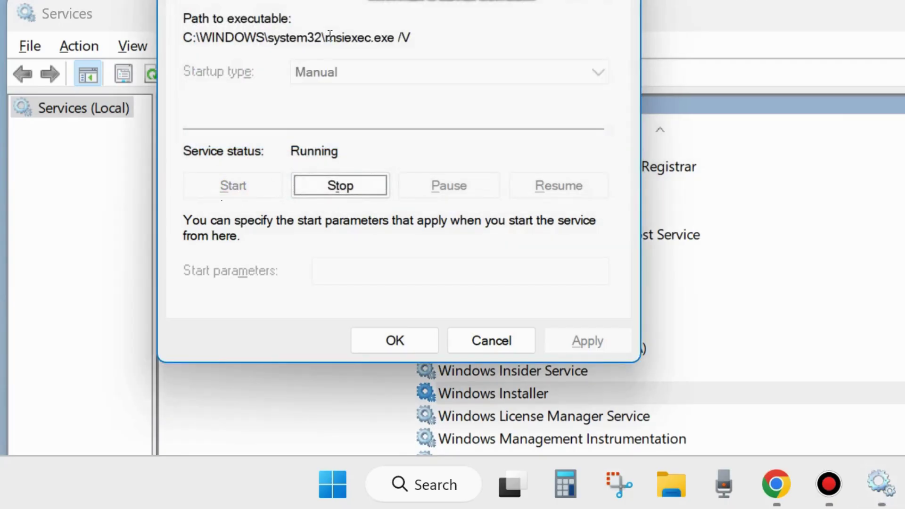
pyautogui.moveTo(401, 0); pyautogui.dragTo(414, 0)
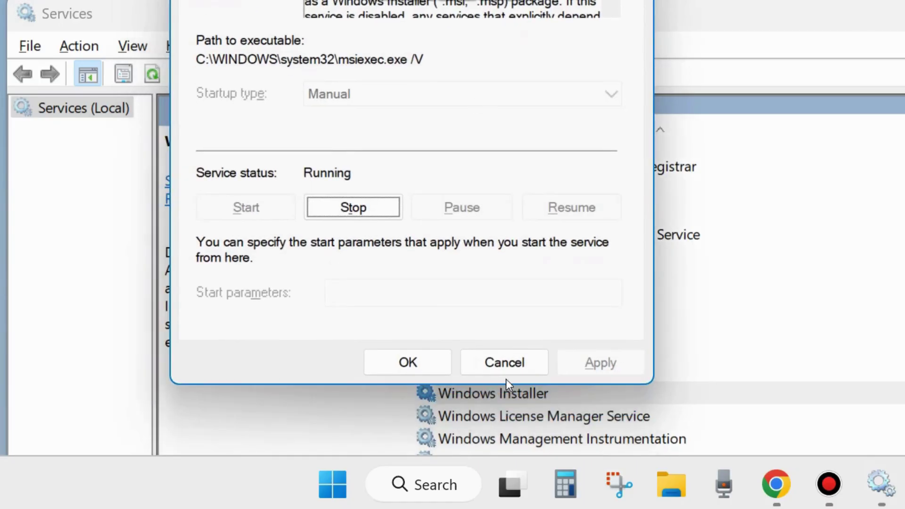
pyautogui.click(400, 361)
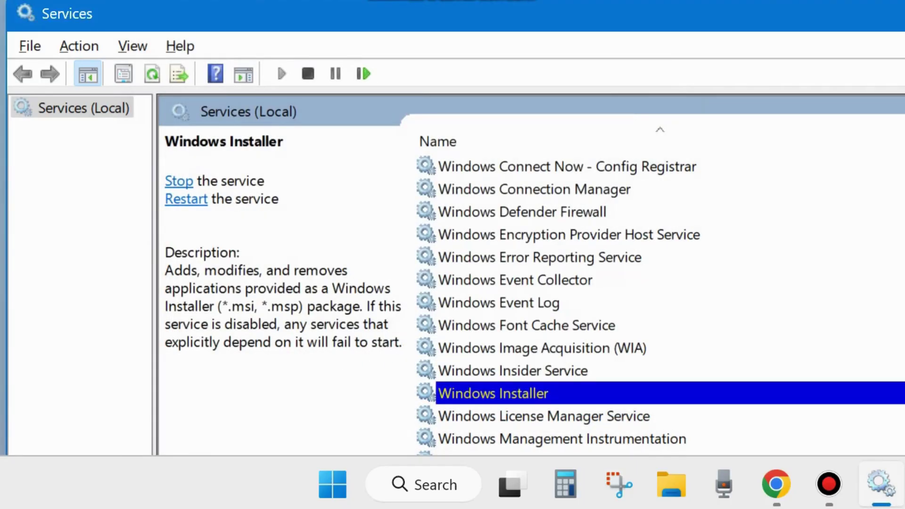
pyautogui.hotkey('alt', 'F4')
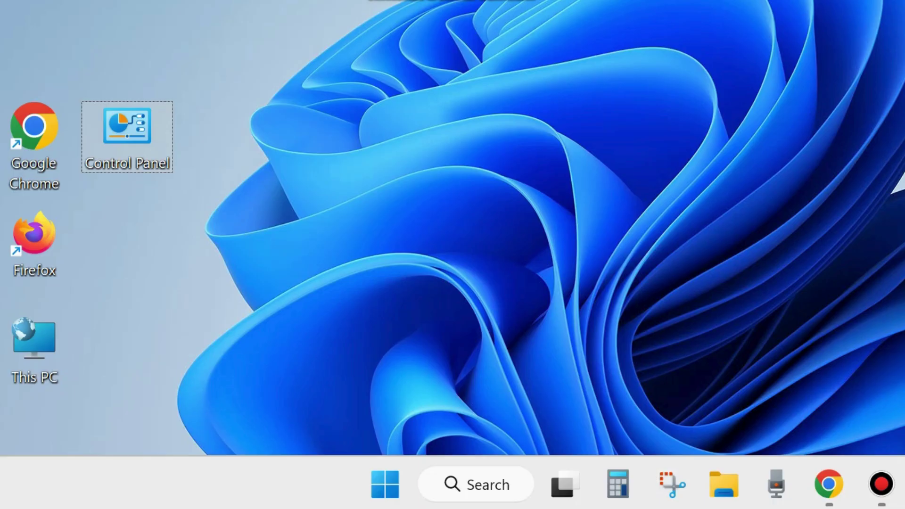